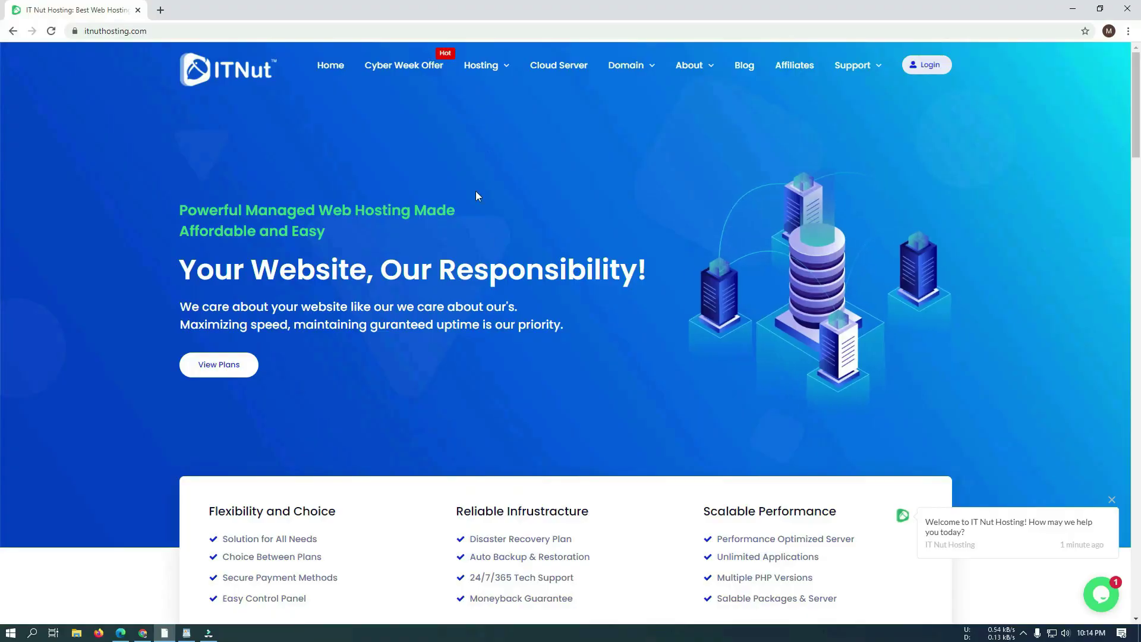
# Open the Web Hosting plans page from the Hosting menu
pyautogui.moveTo(498, 68)
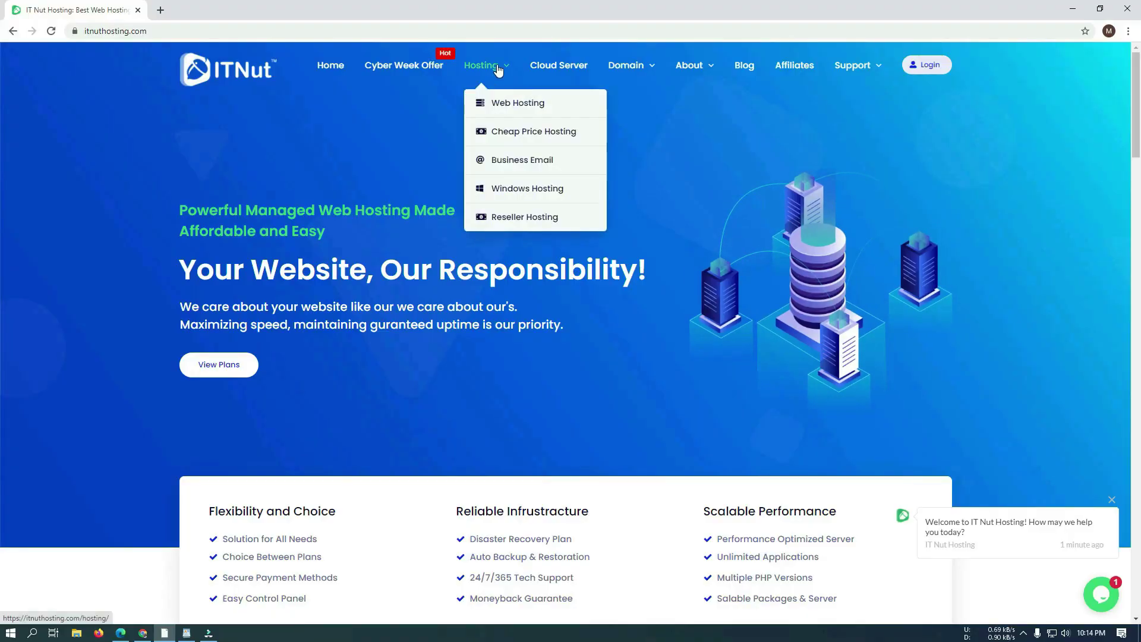
pyautogui.click(504, 110)
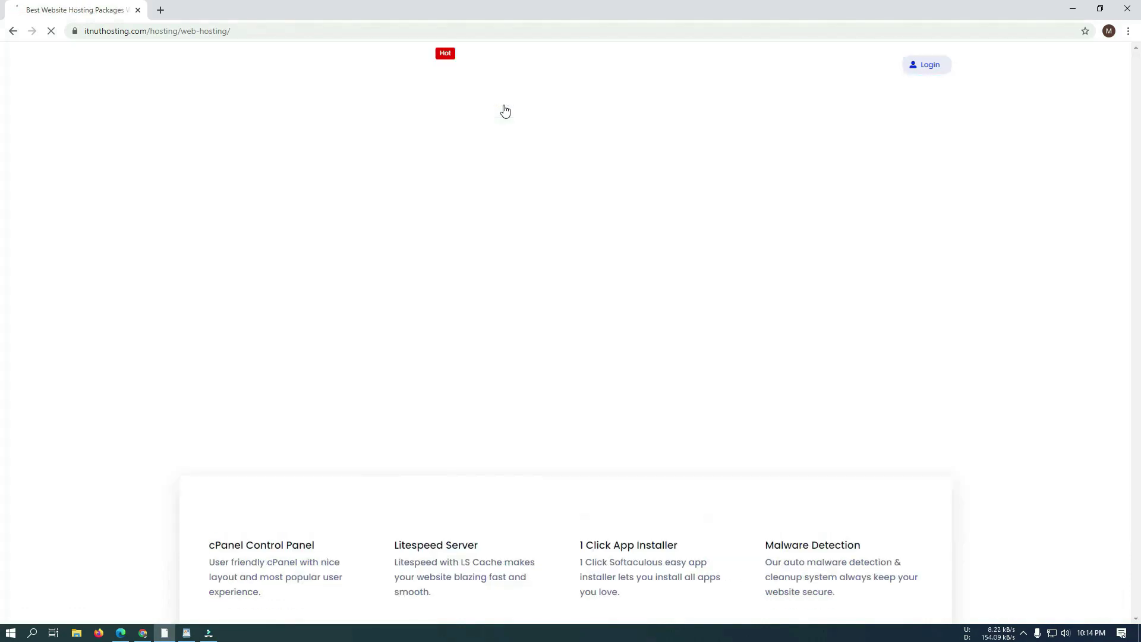
pyautogui.scroll(-15, 526, 108)
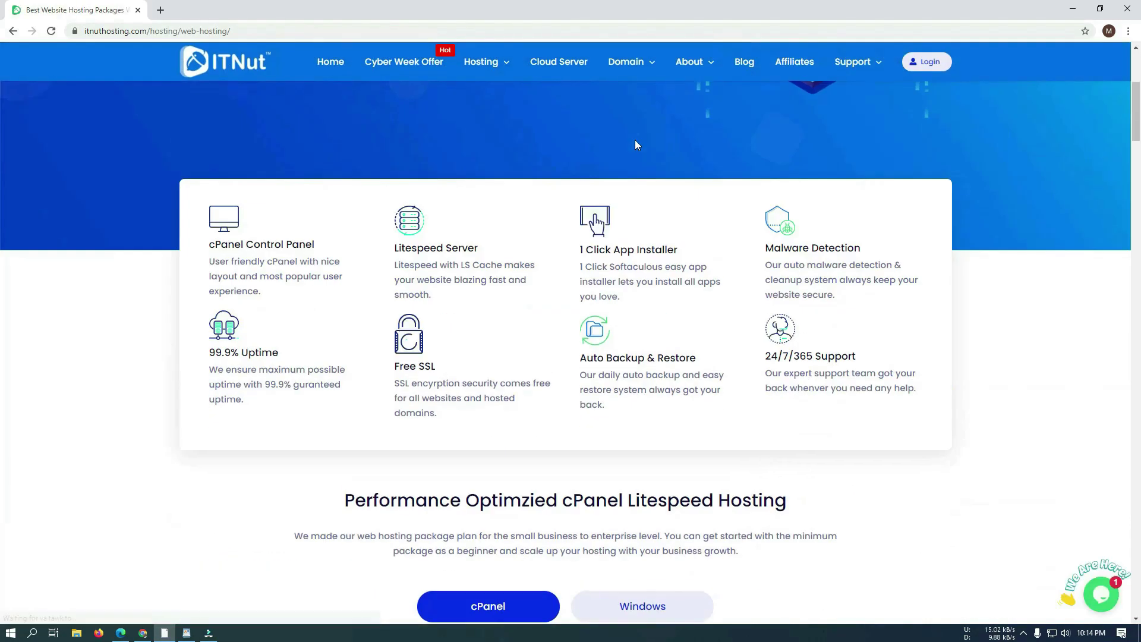
pyautogui.scroll(3, 491, 139)
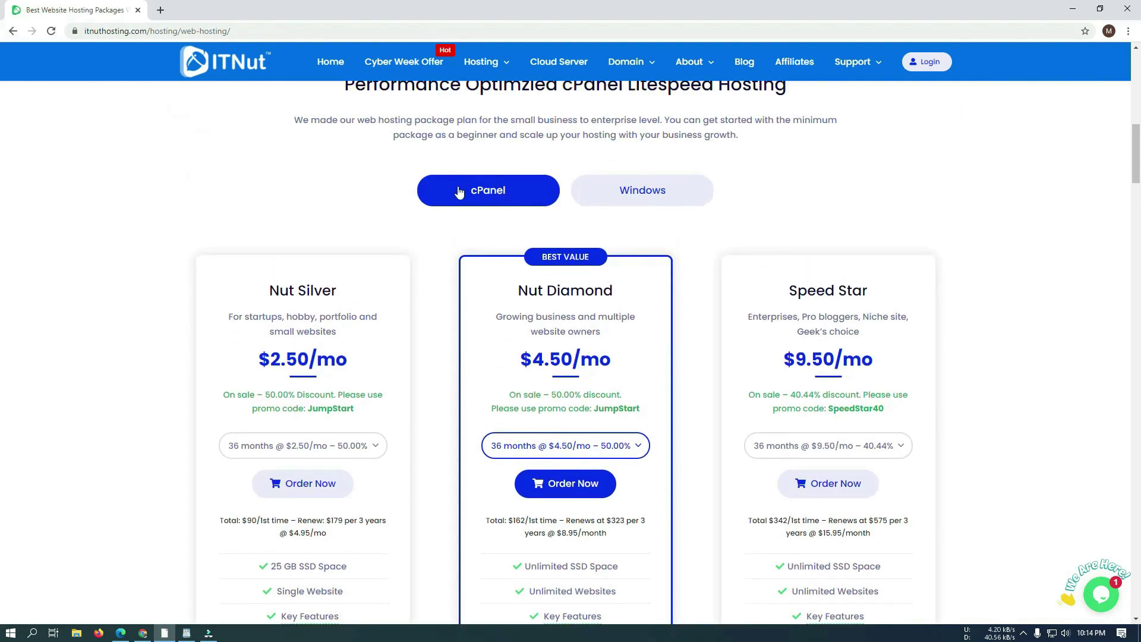
pyautogui.scroll(-3, 459, 195)
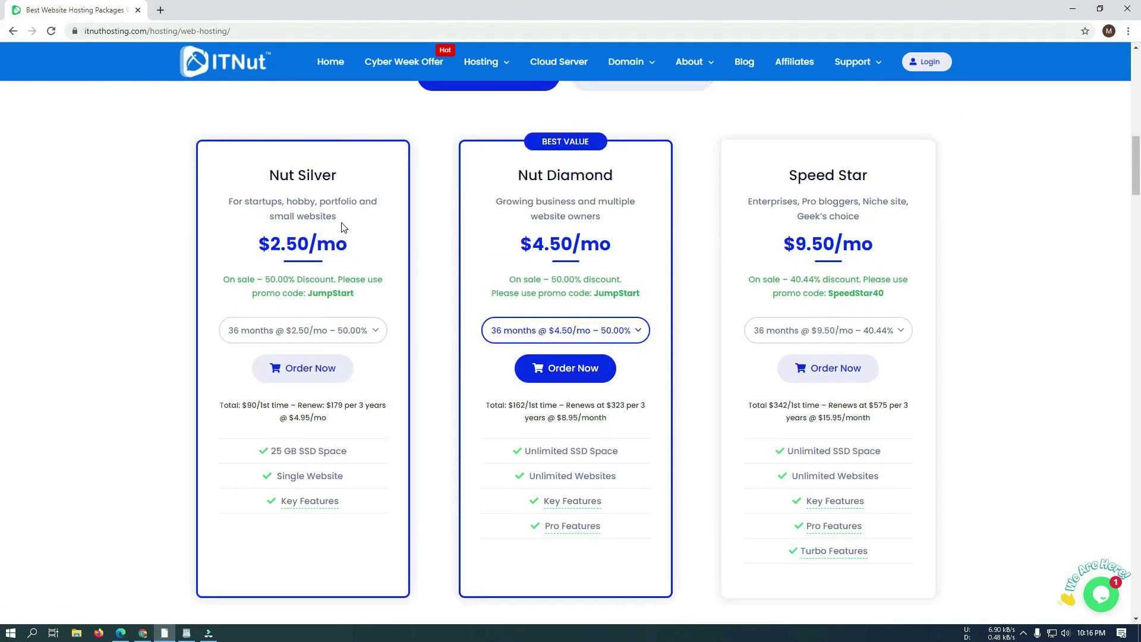
pyautogui.scroll(1, 696, 270)
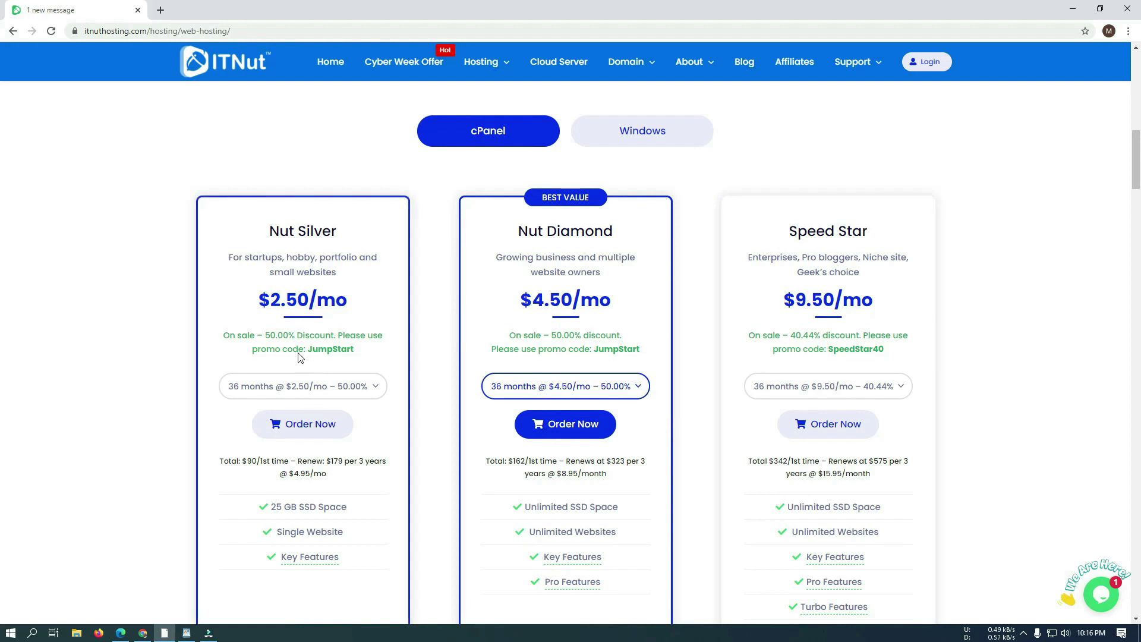
# Set the Nut Silver plan to a 12-month term at $2.50/mo, $30 first time
pyautogui.moveTo(276, 236); pyautogui.dragTo(338, 232)
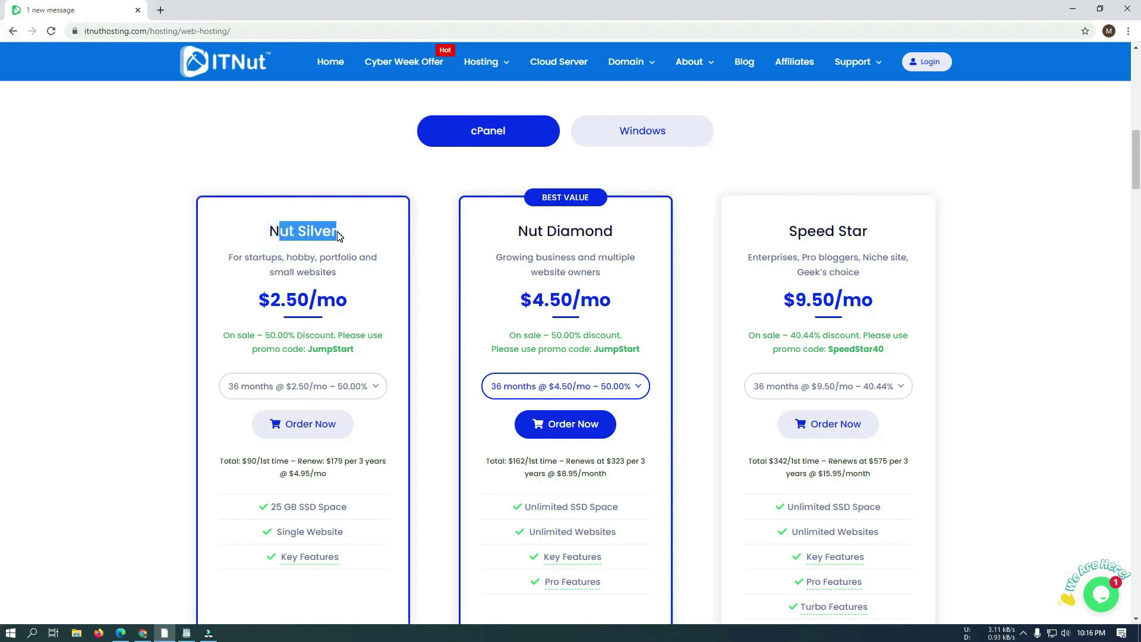
pyautogui.click(337, 230)
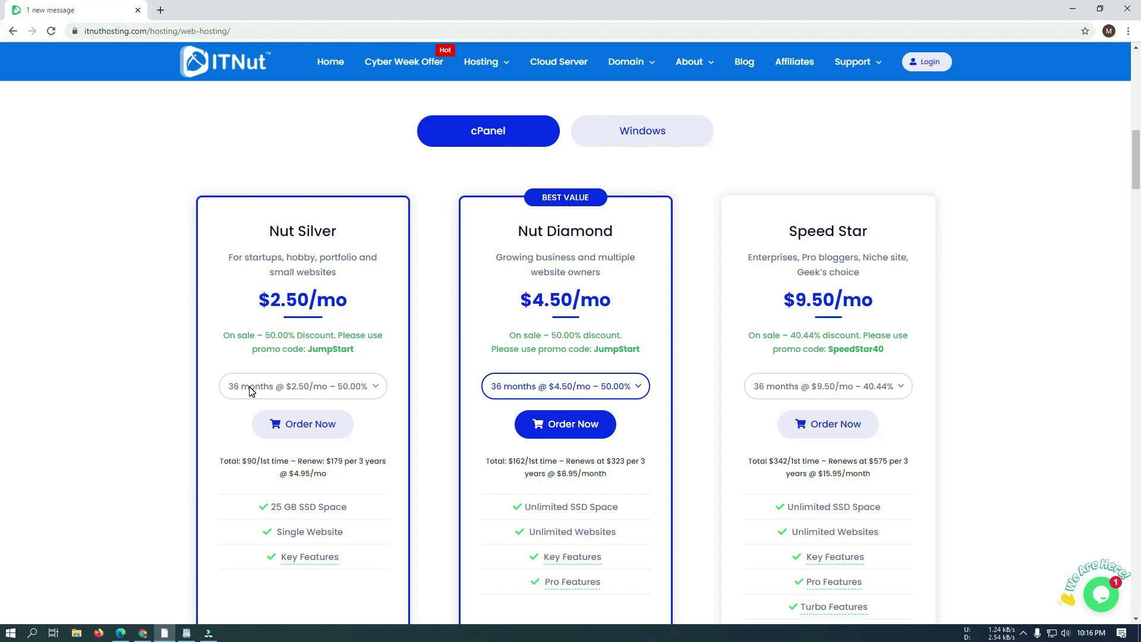
pyautogui.click(280, 386)
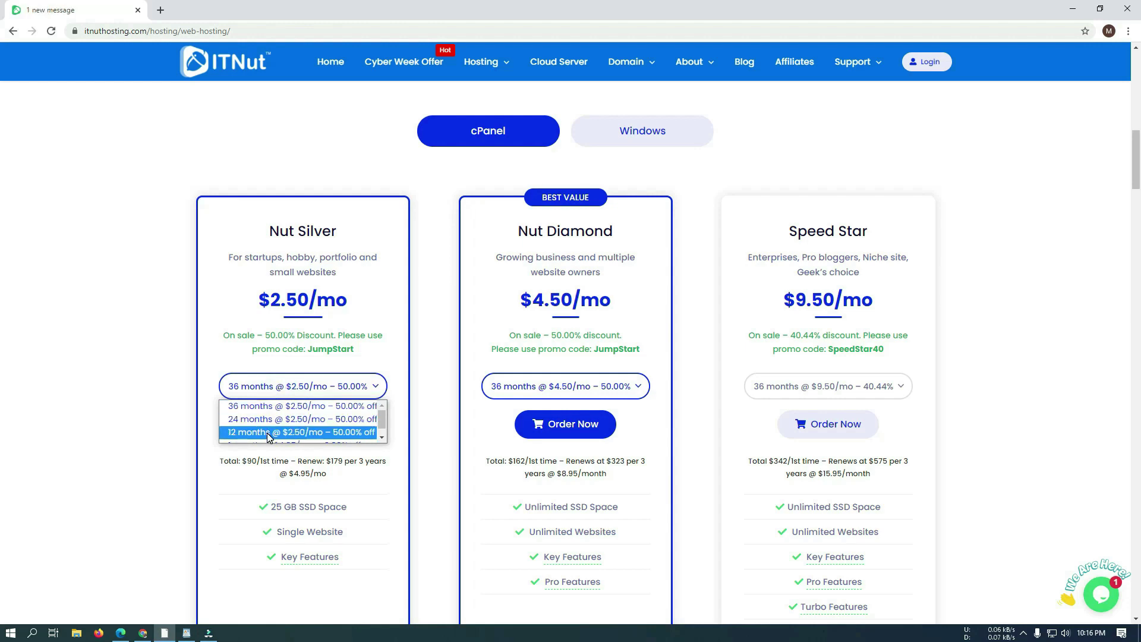
pyautogui.click(255, 432)
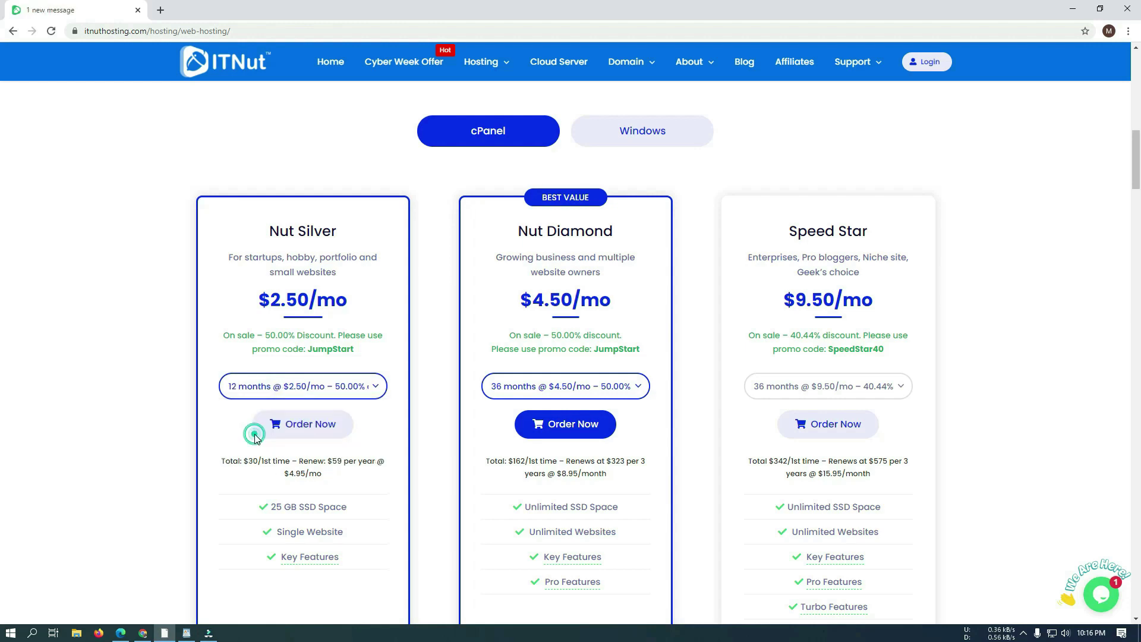
pyautogui.scroll(-2, 183, 423)
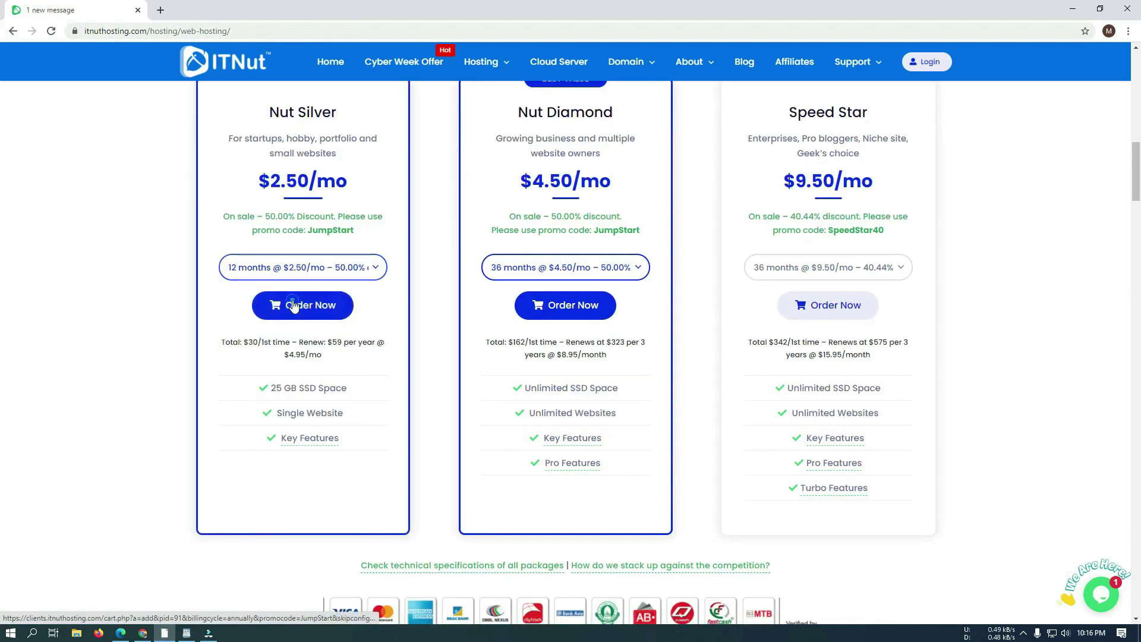
# Order Nut Silver, view the transfer and existing-domain options, then choose registering a new domain
pyautogui.click(293, 305)
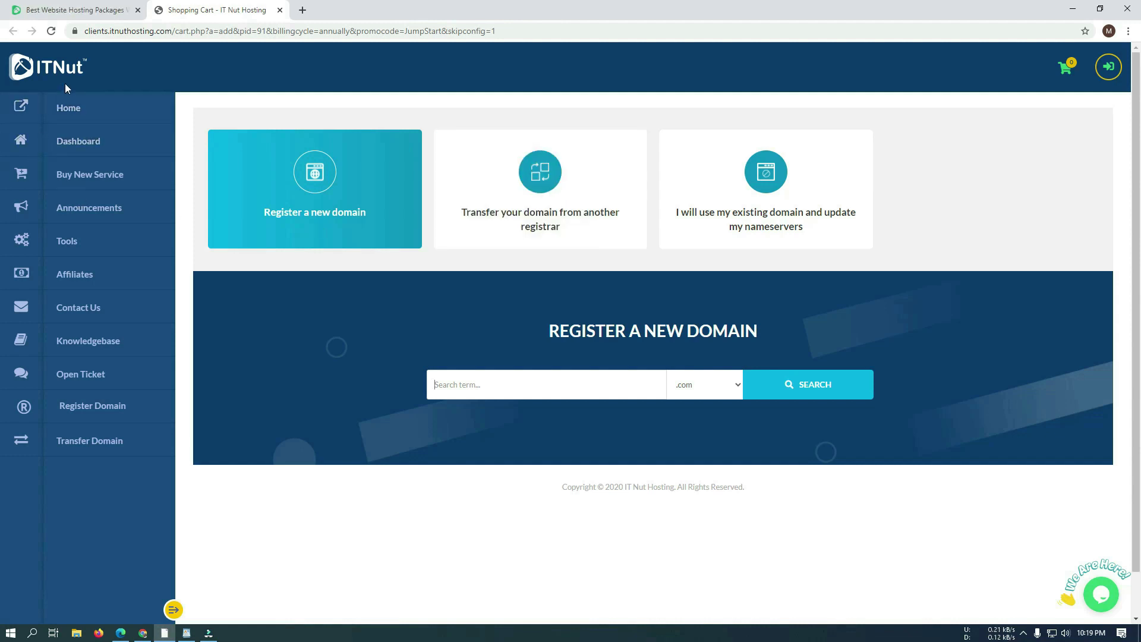
pyautogui.click(579, 163)
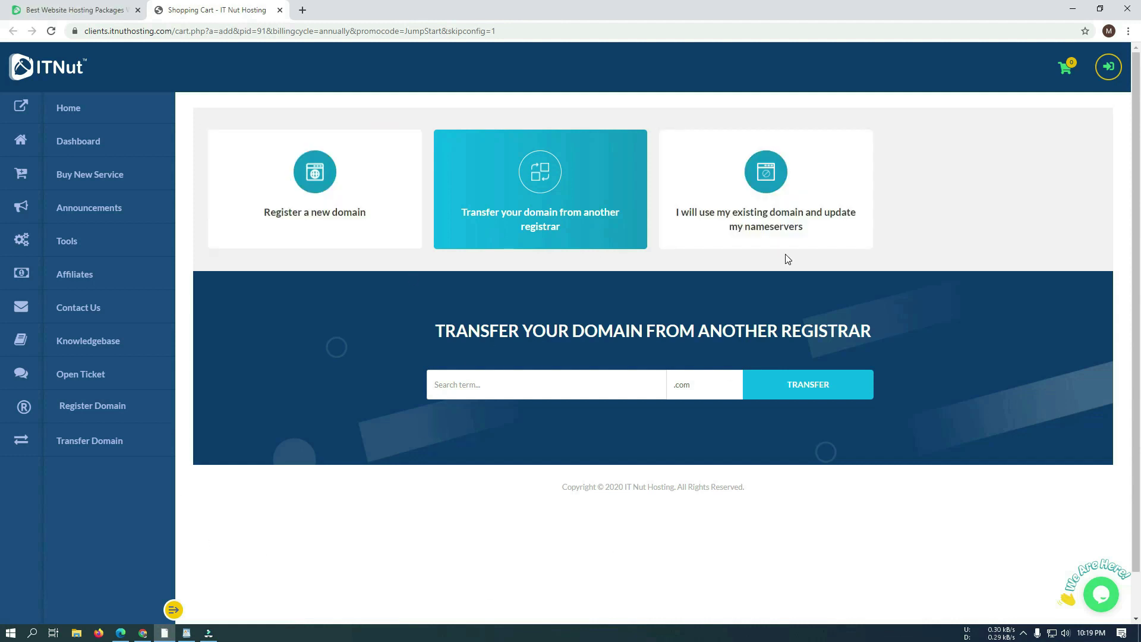
pyautogui.click(789, 173)
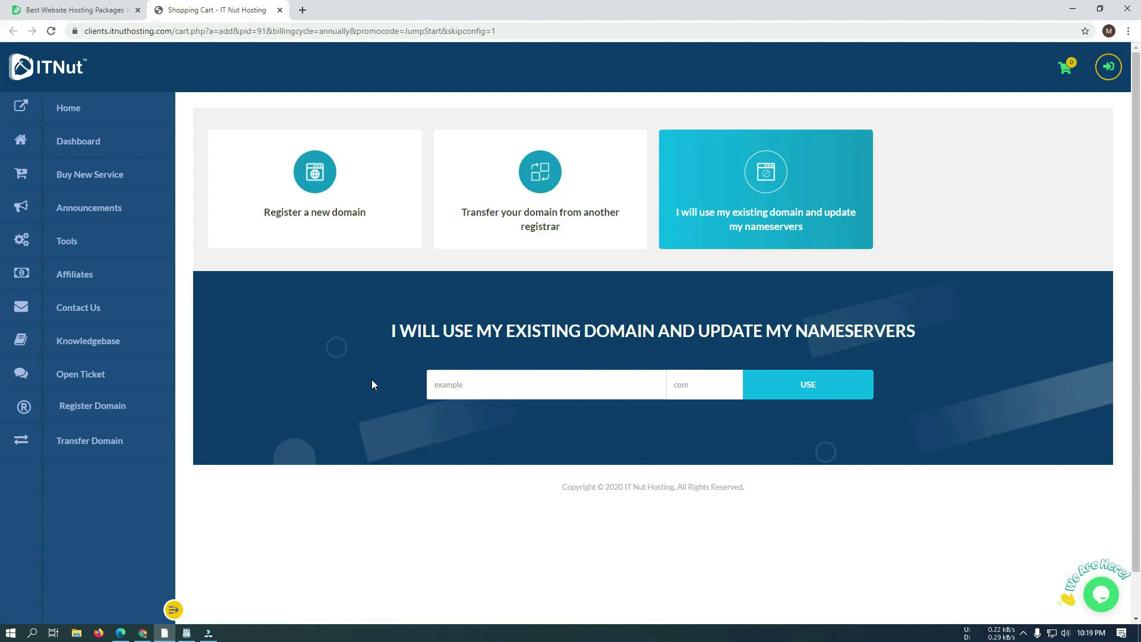
pyautogui.click(331, 223)
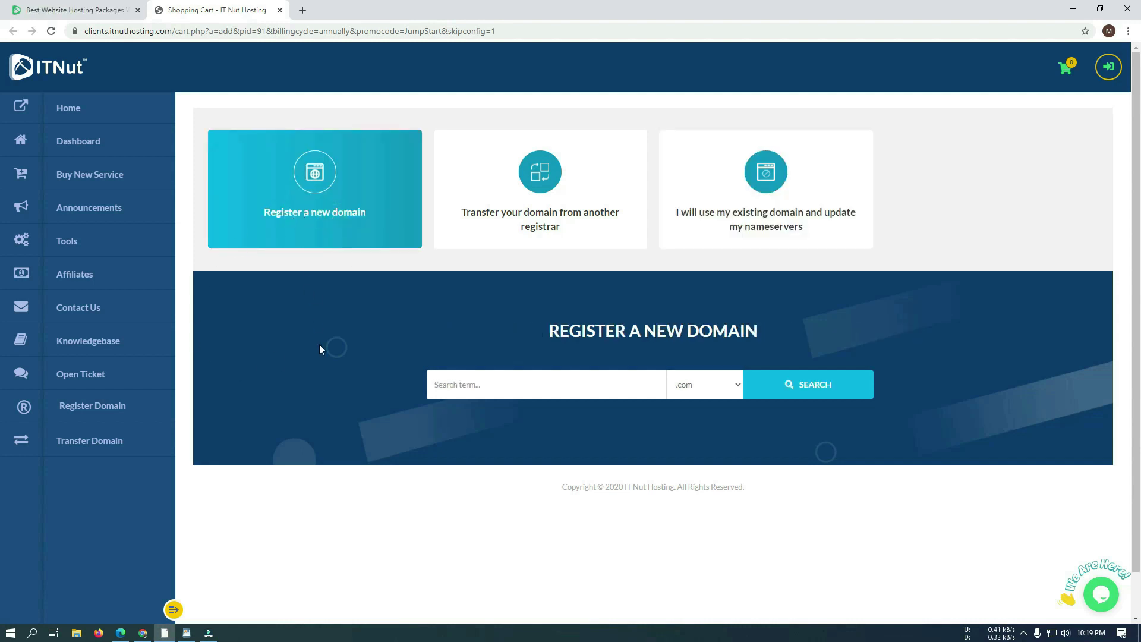
# Enter developermurad as the domain name, keeping the .com extension
pyautogui.scroll(-1, 319, 348)
pyautogui.click(456, 333)
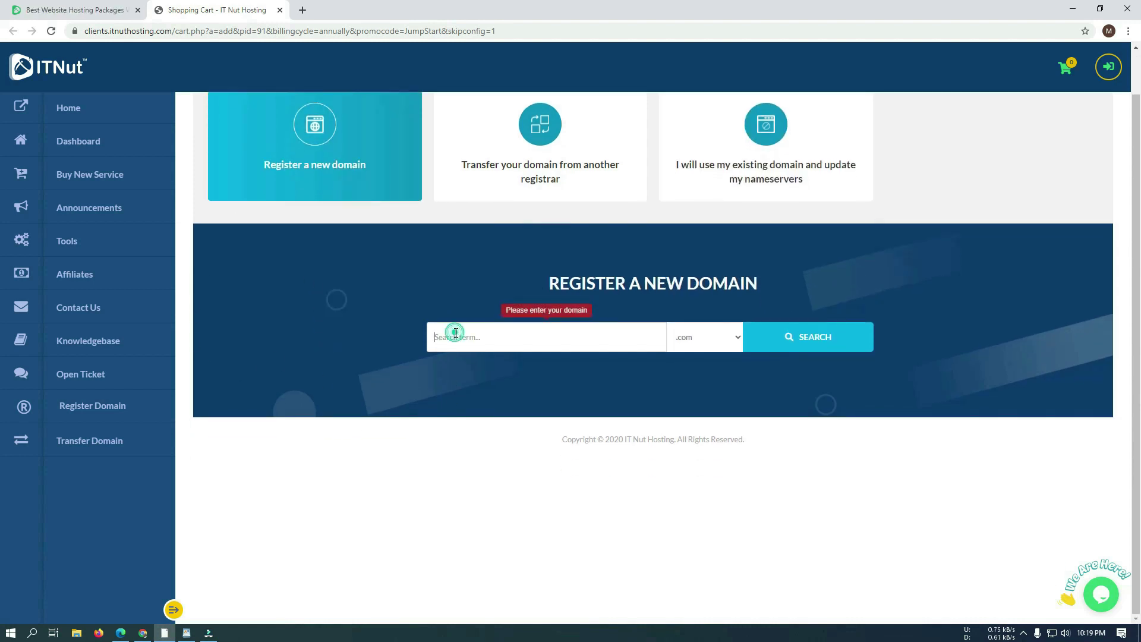
pyautogui.write('developermurad')
pyautogui.click(721, 338)
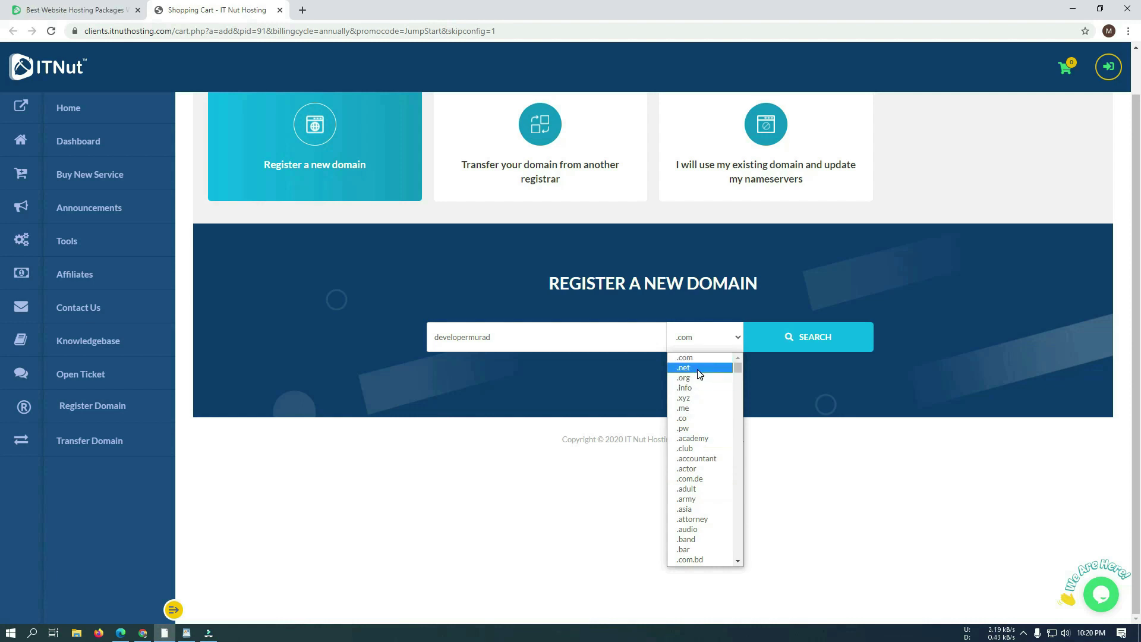
pyautogui.click(598, 373)
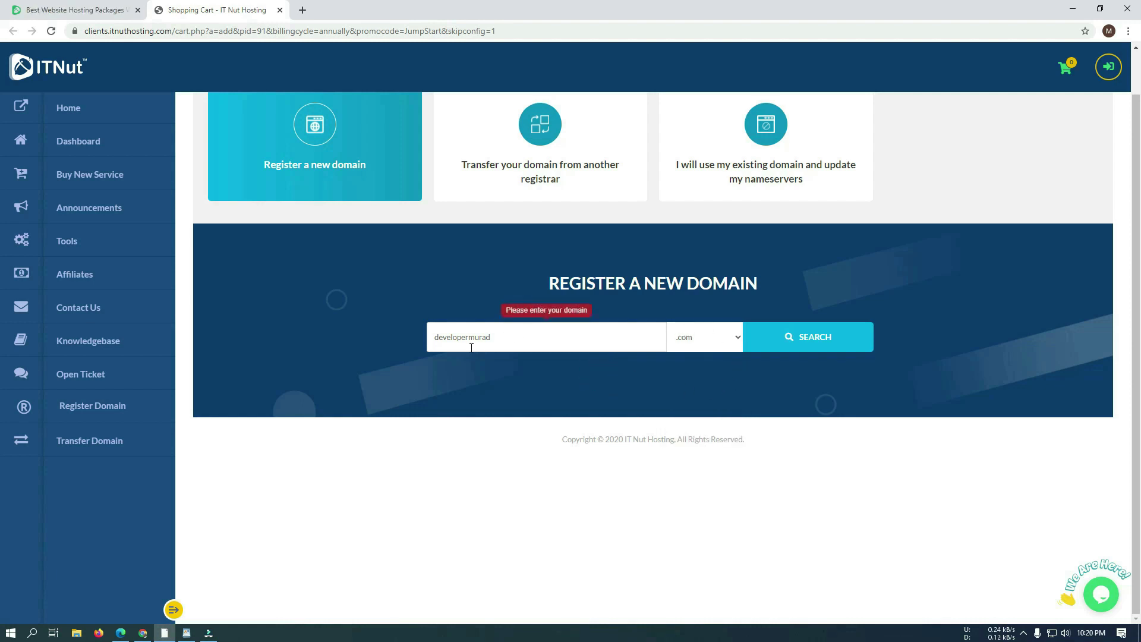
pyautogui.moveTo(498, 337); pyautogui.dragTo(415, 336)
pyautogui.click(454, 373)
pyautogui.doubleClick(476, 338)
pyautogui.click(466, 380)
# Confirm developermurad.com is available at $9.95 USD and add it to the cart
pyautogui.click(810, 345)
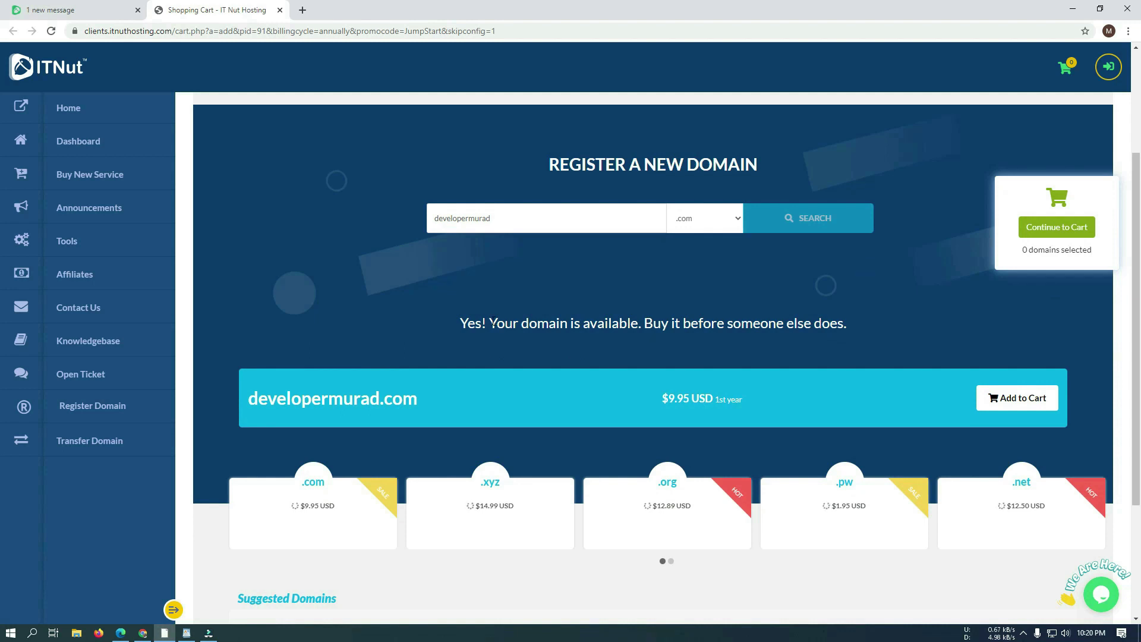
pyautogui.moveTo(492, 323); pyautogui.dragTo(636, 323)
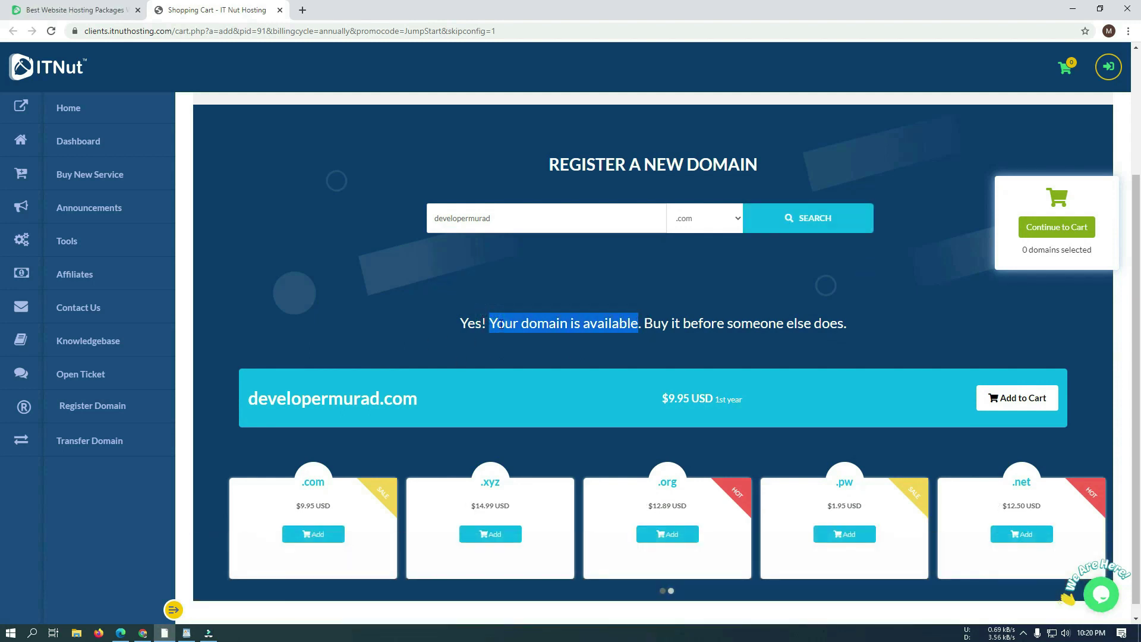
pyautogui.tripleClick(496, 323)
pyautogui.click(561, 324)
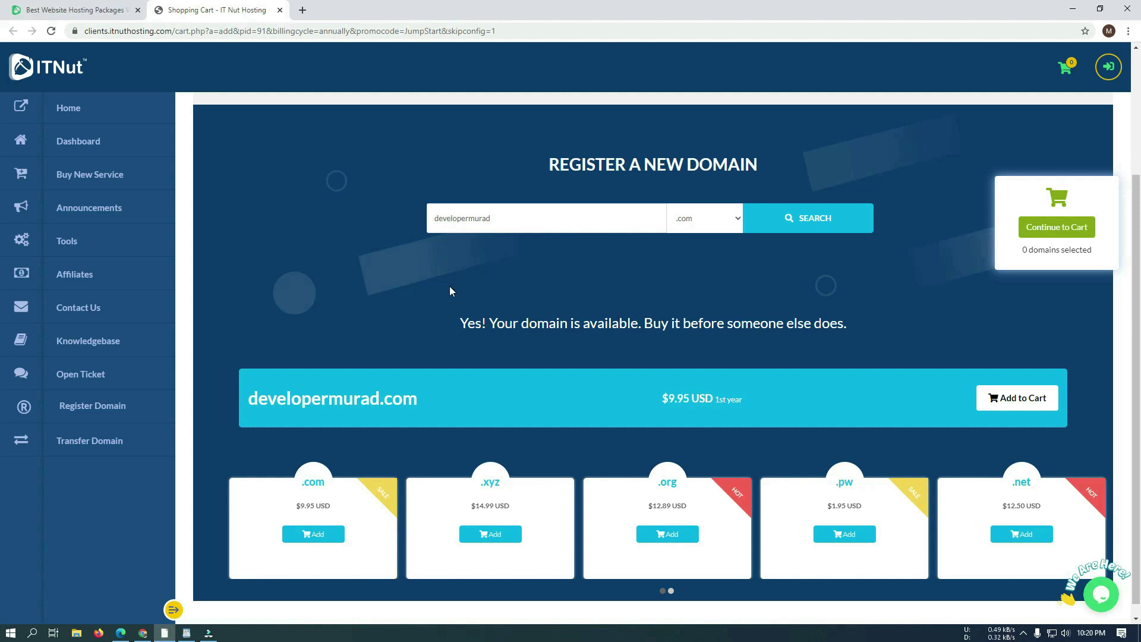
pyautogui.scroll(-1, 449, 291)
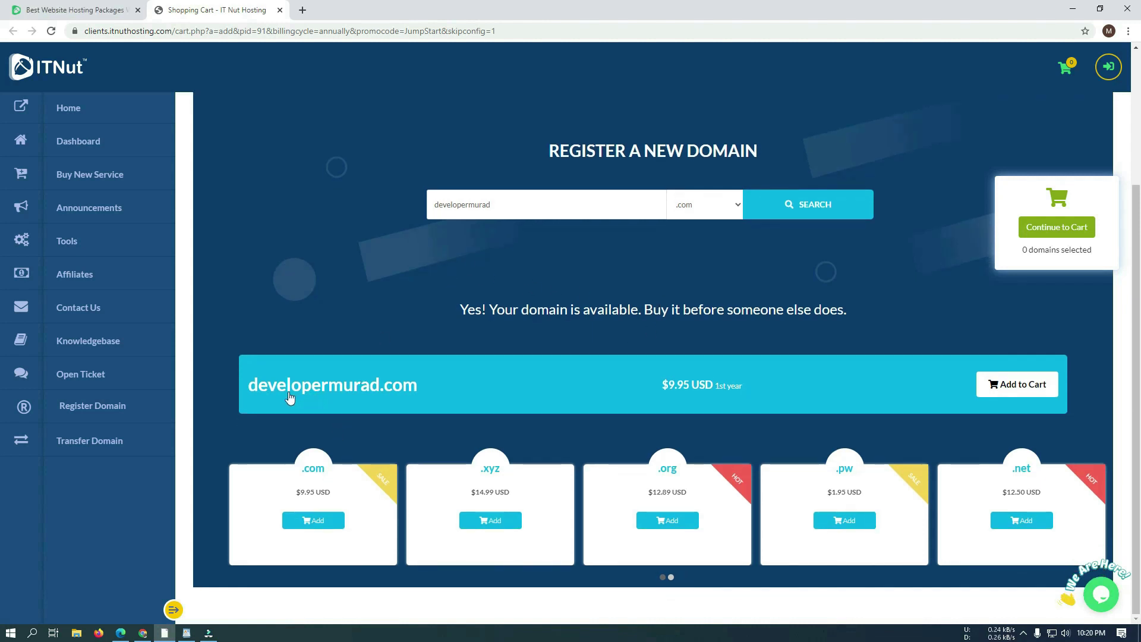
pyautogui.click(996, 390)
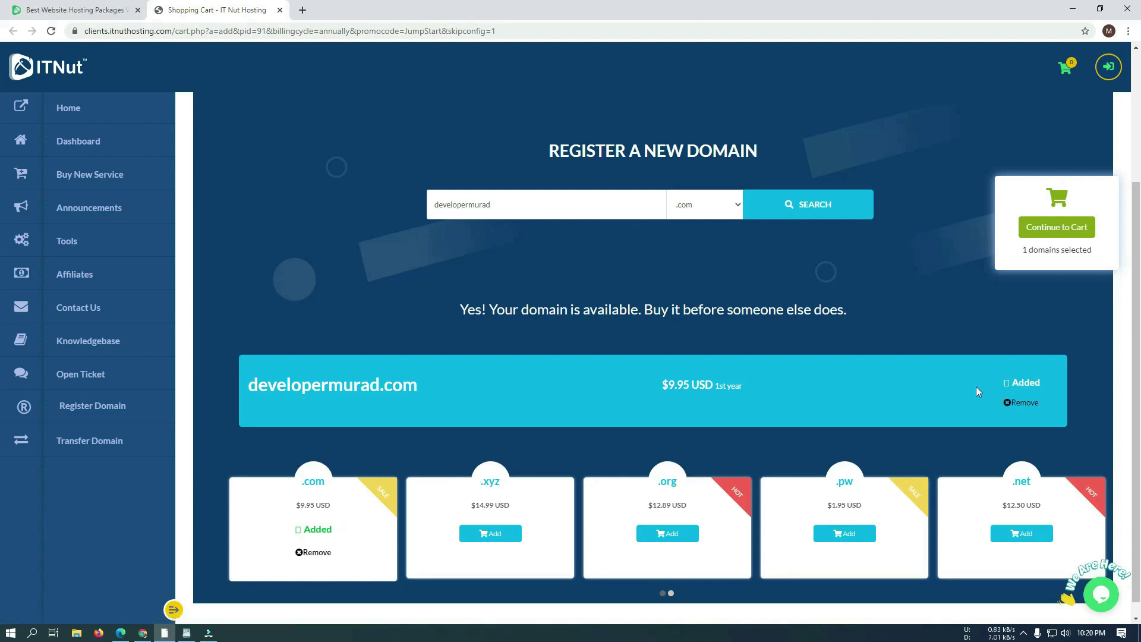
# Proceed to the cart and show prices in BDT
pyautogui.click(1049, 228)
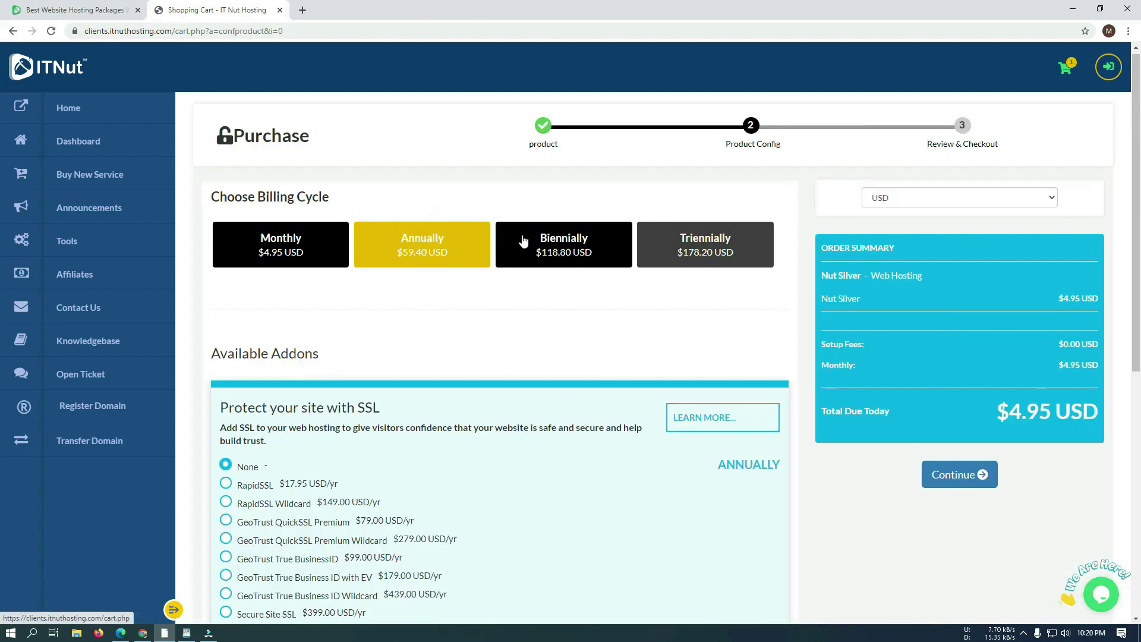
pyautogui.scroll(-3, 493, 246)
pyautogui.scroll(3, 630, 242)
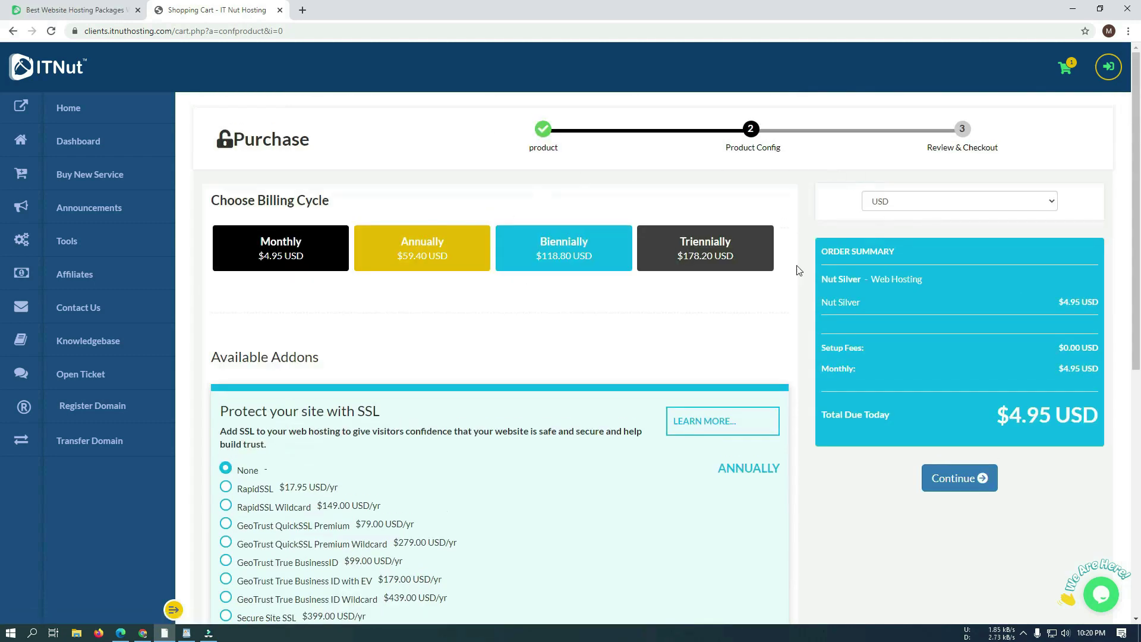
pyautogui.click(885, 203)
pyautogui.click(884, 224)
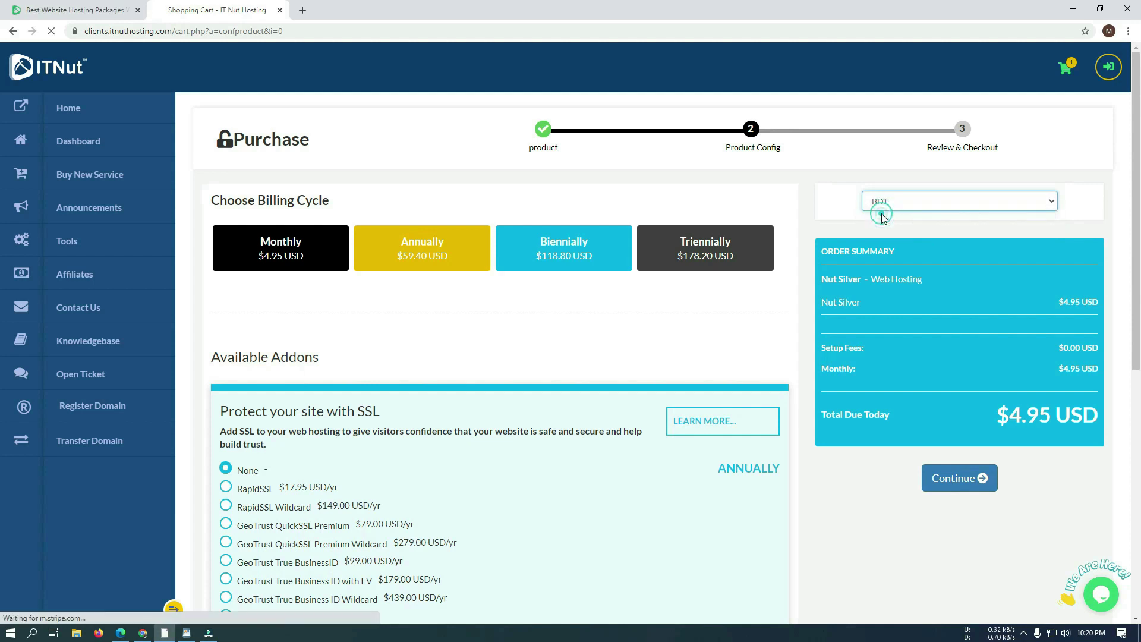
# Choose annual billing for Nut Silver, keep BDT currency, and continue to domain configuration
pyautogui.moveTo(200, 200); pyautogui.dragTo(328, 203)
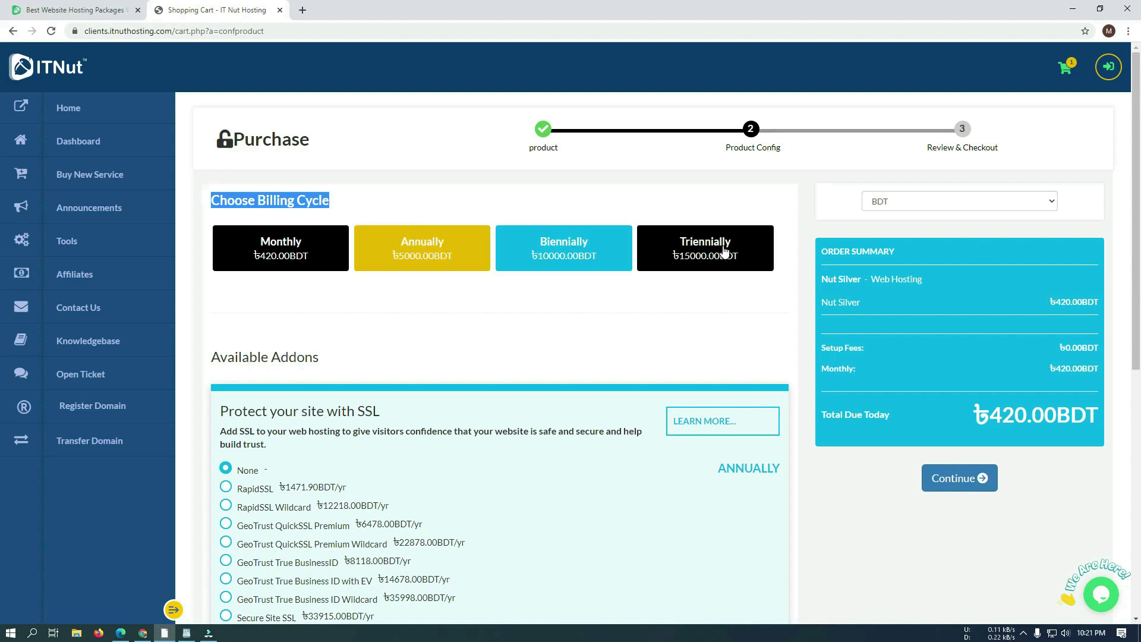
pyautogui.click(424, 256)
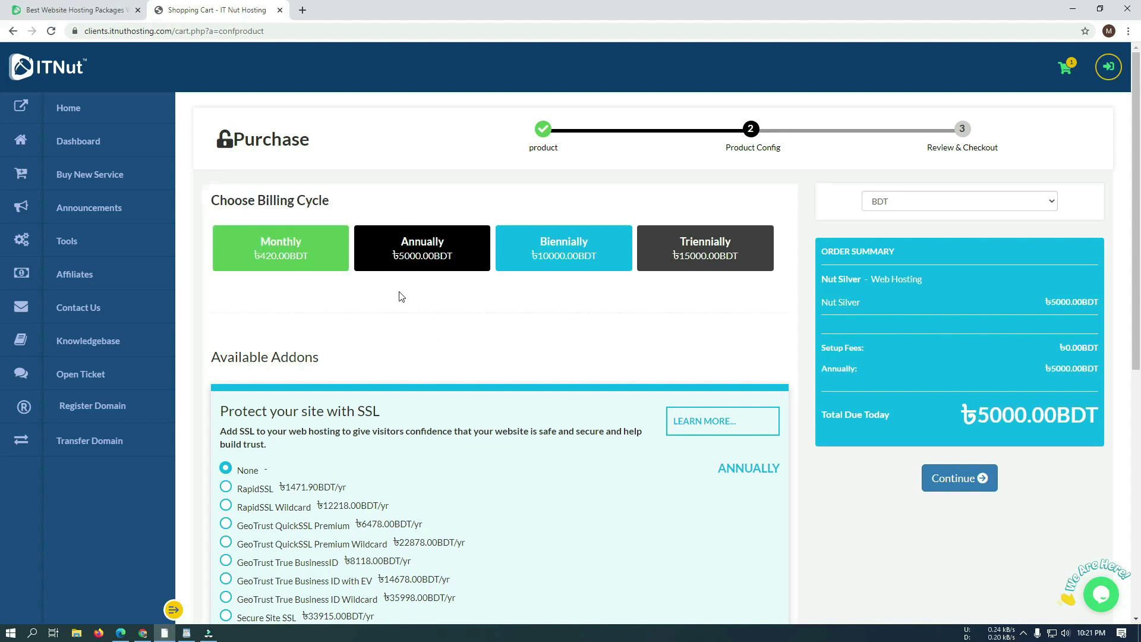
pyautogui.scroll(-8, 420, 324)
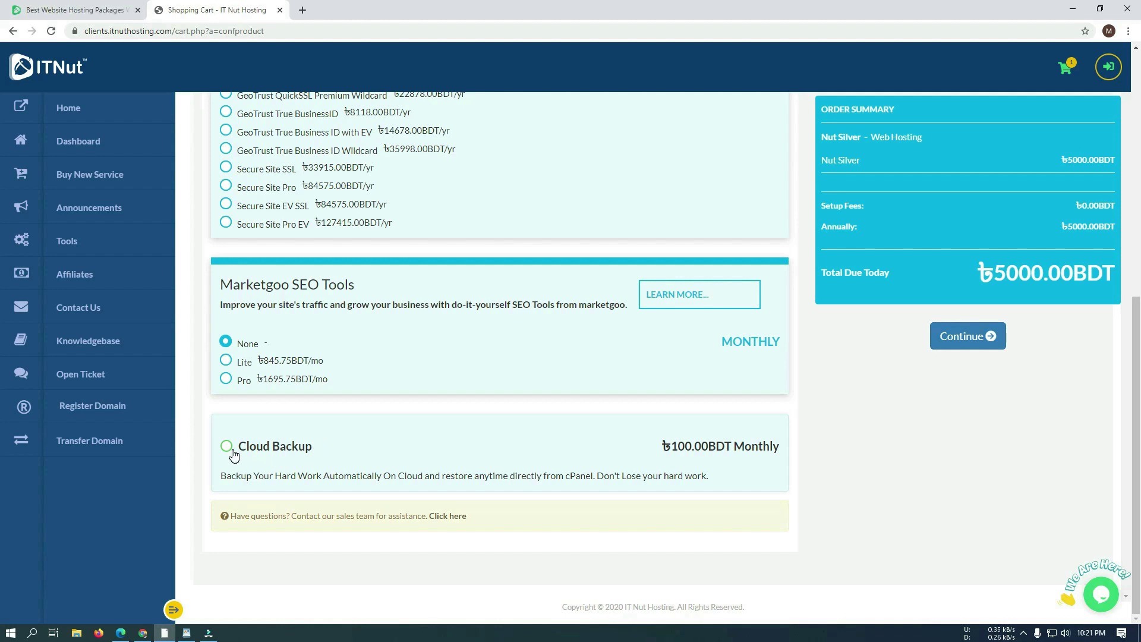
pyautogui.scroll(7, 548, 425)
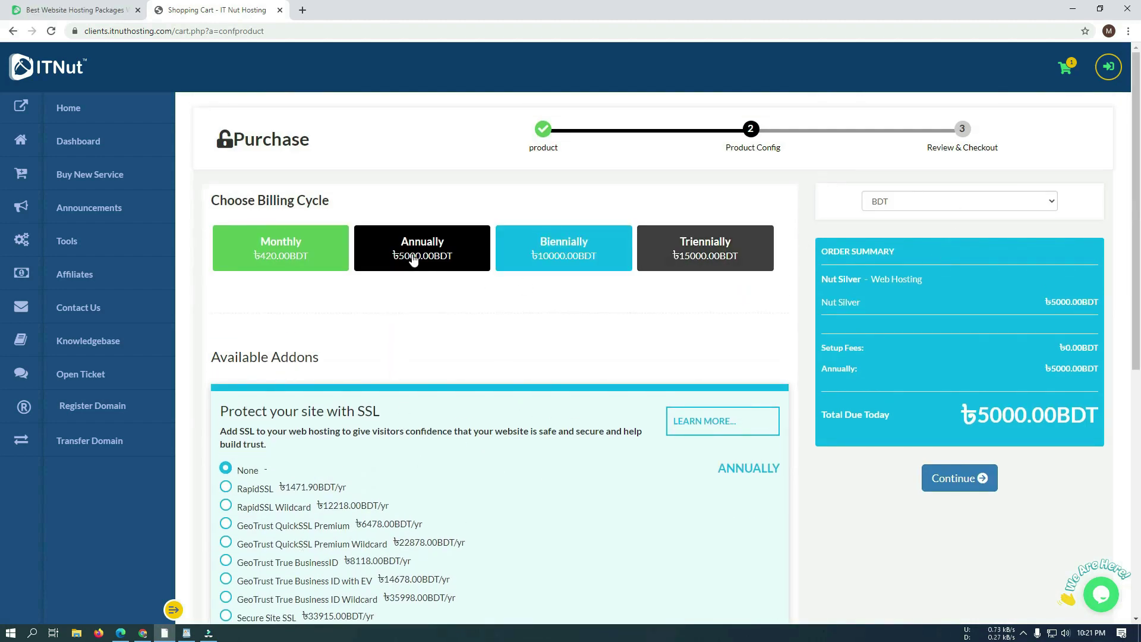
pyautogui.click(915, 200)
pyautogui.click(901, 212)
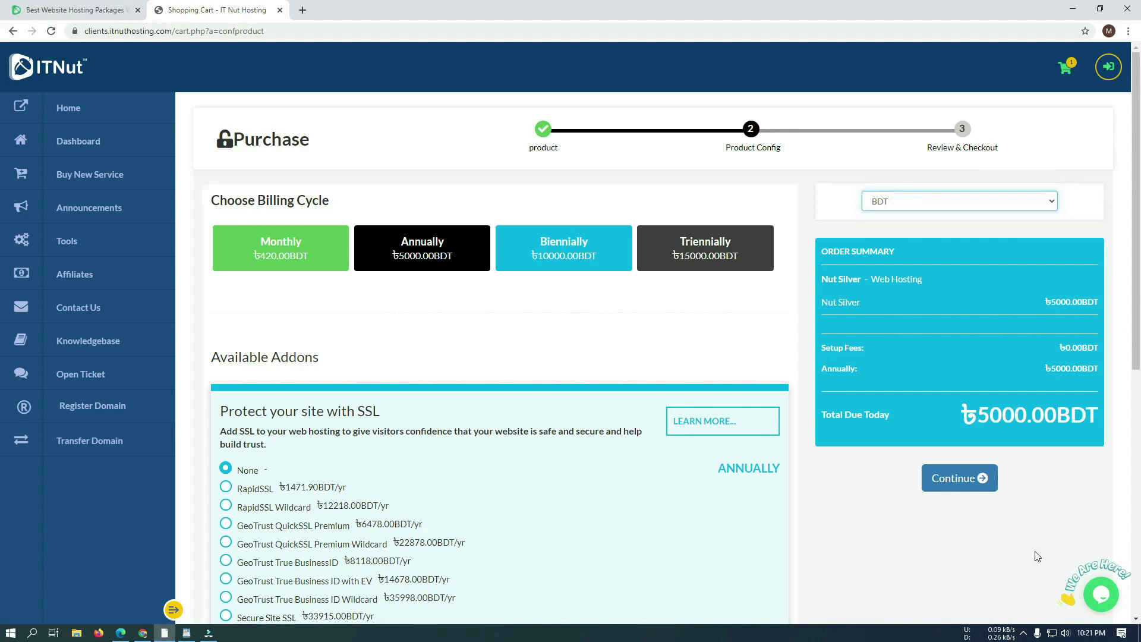
pyautogui.click(974, 479)
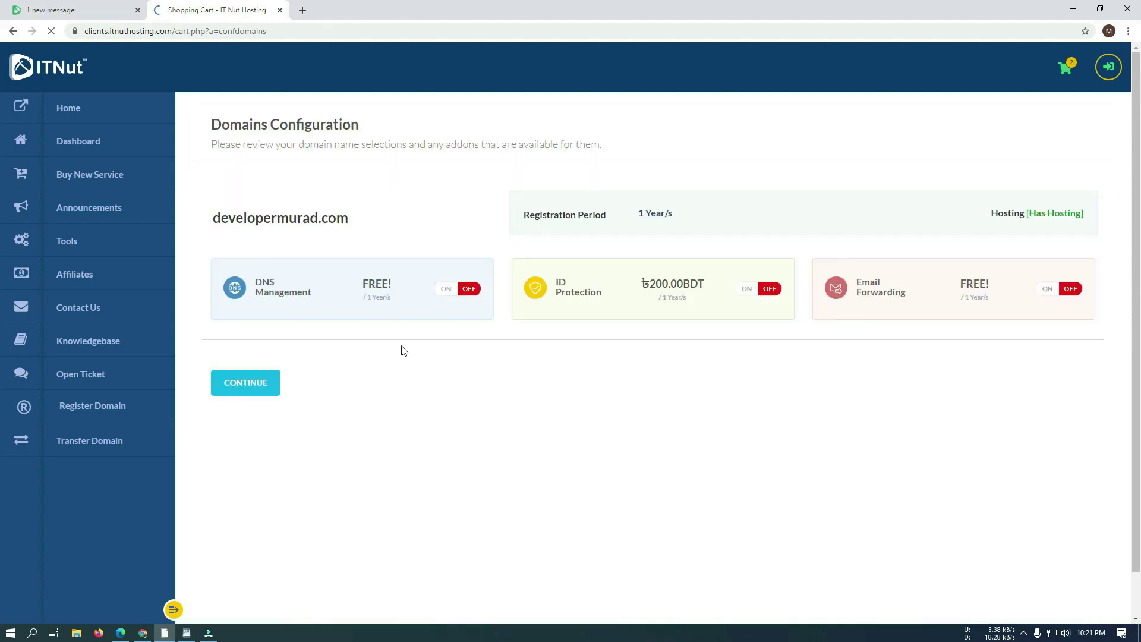
# Enable DNS Management and Email Forwarding for developermurad.com, then continue to Review & Checkout
pyautogui.click(440, 289)
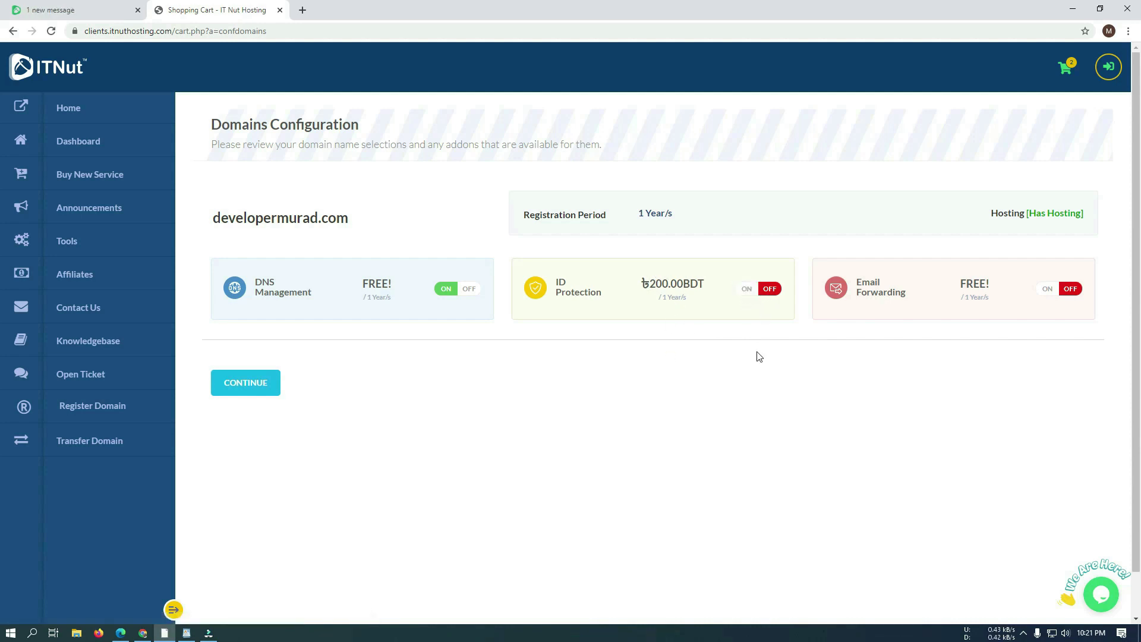
pyautogui.click(1048, 292)
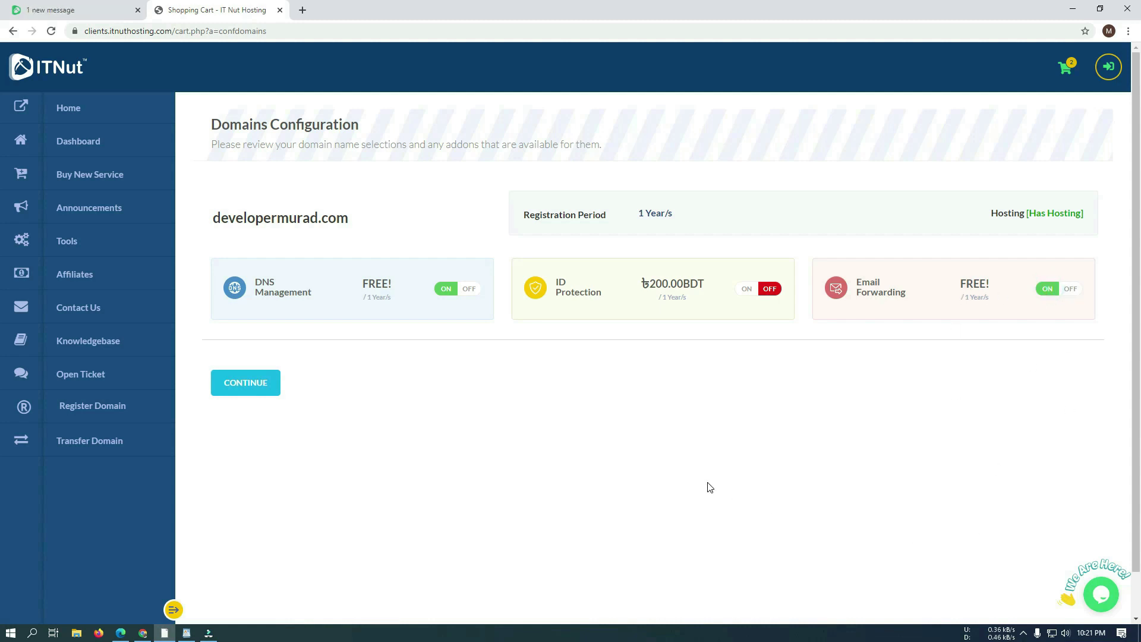
pyautogui.click(246, 383)
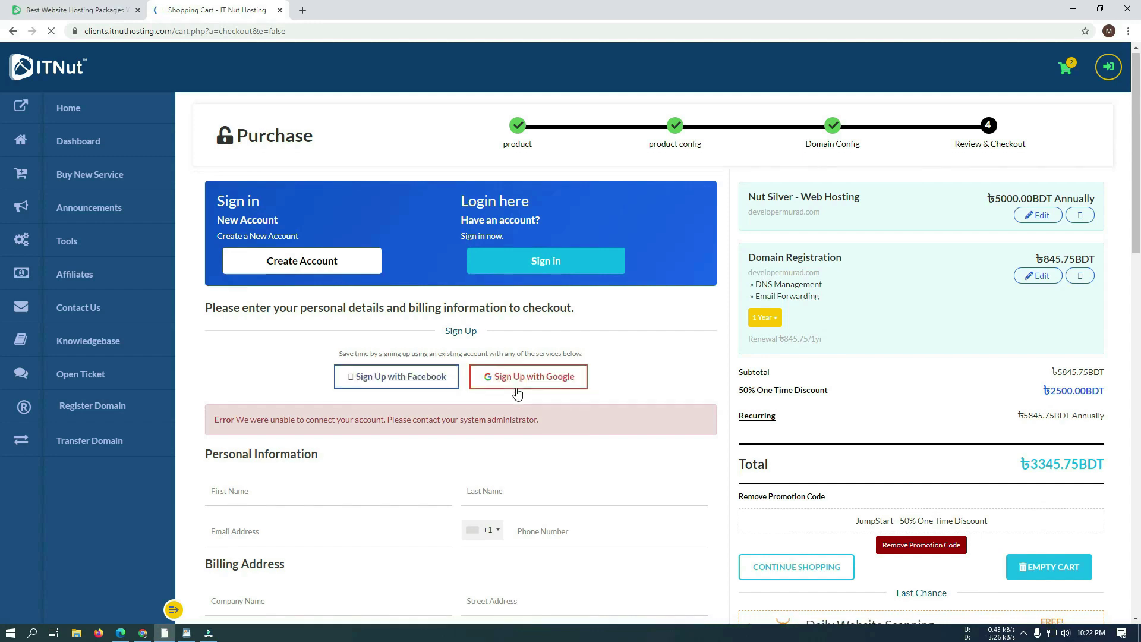
# Review the JumpStart 50% discount and the ৳3345.75BDT total in the order summary
pyautogui.scroll(-3, 517, 392)
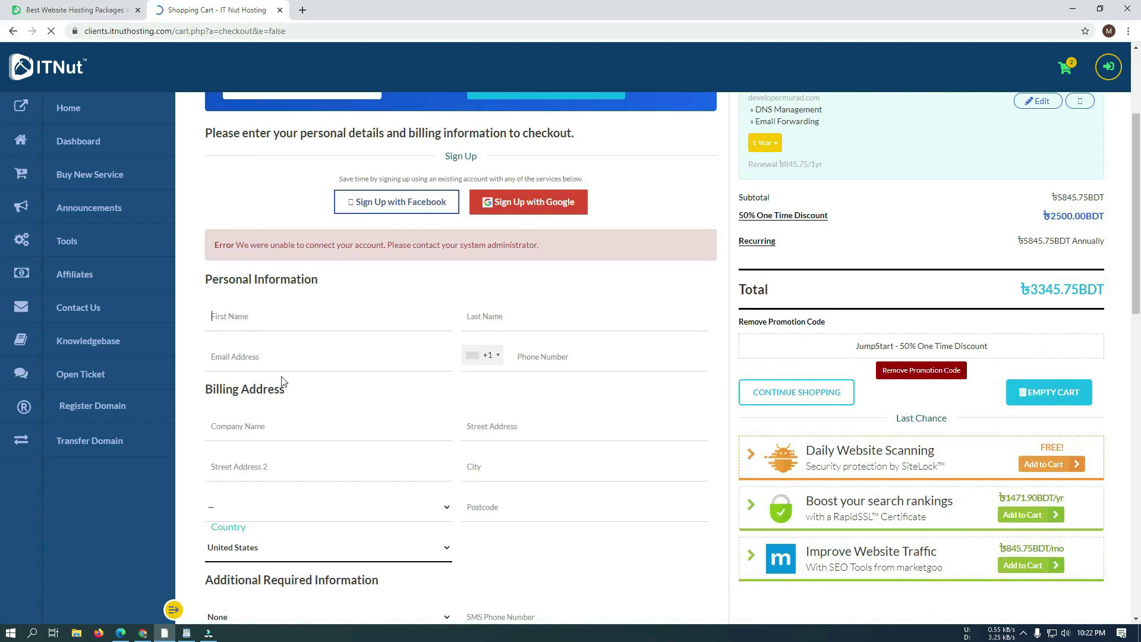
pyautogui.scroll(-4, 542, 438)
pyautogui.scroll(-3, 328, 275)
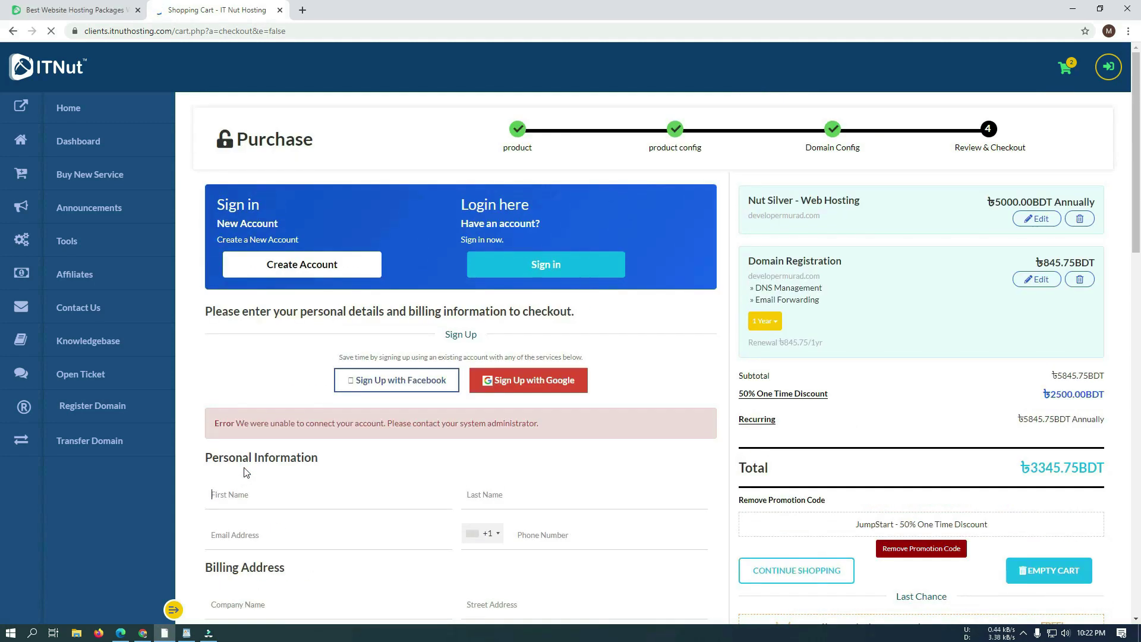
pyautogui.scroll(-4, 243, 471)
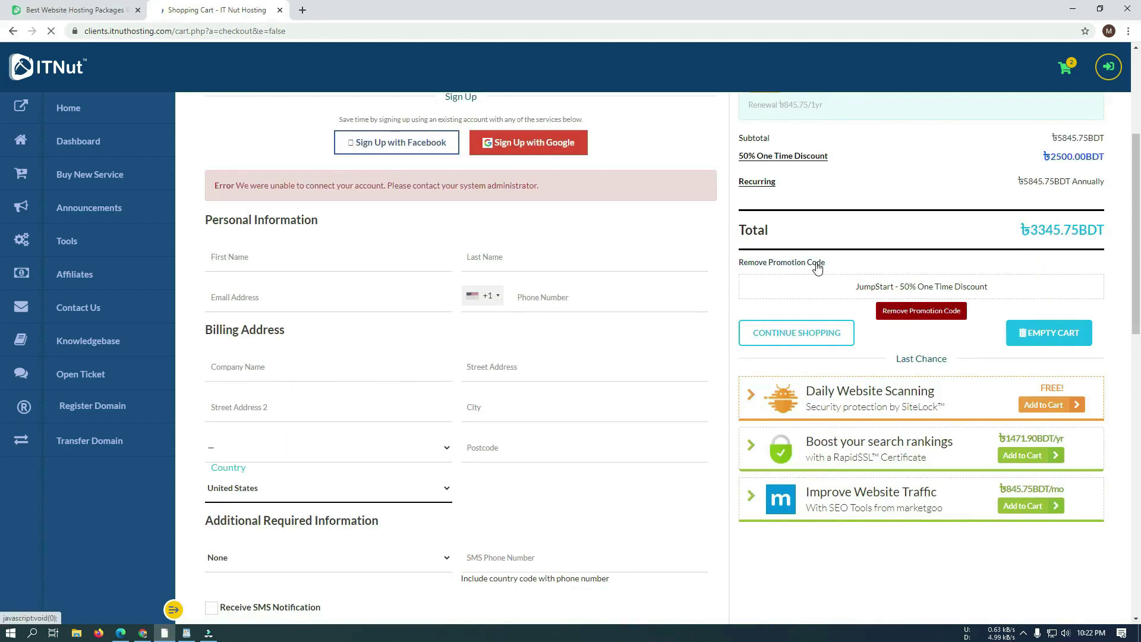
pyautogui.doubleClick(907, 285)
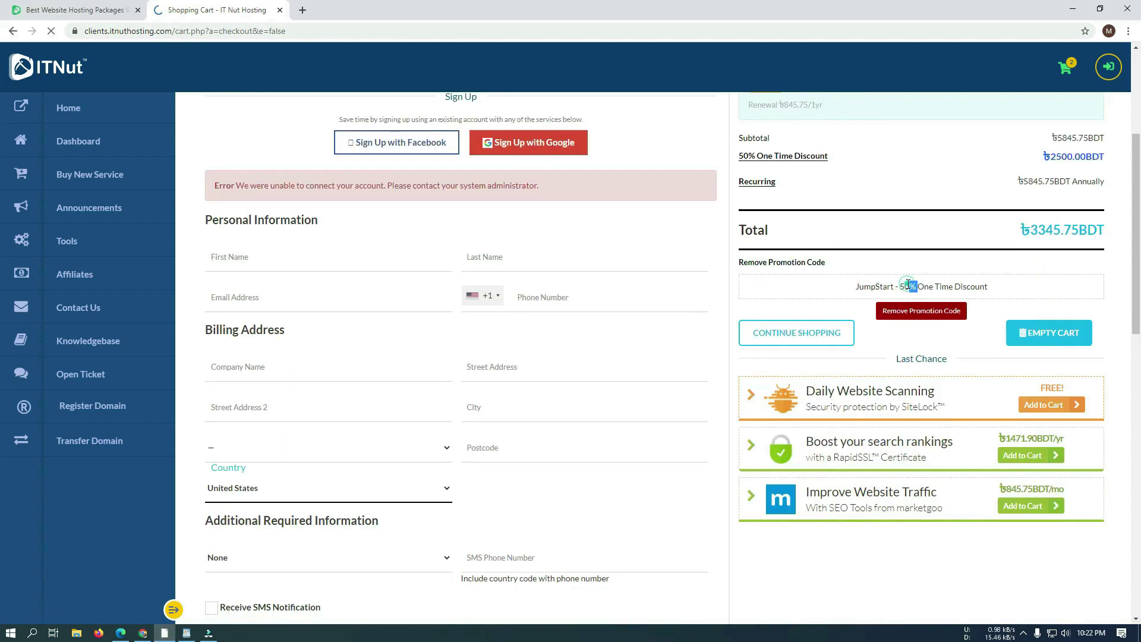
pyautogui.scroll(1, 907, 287)
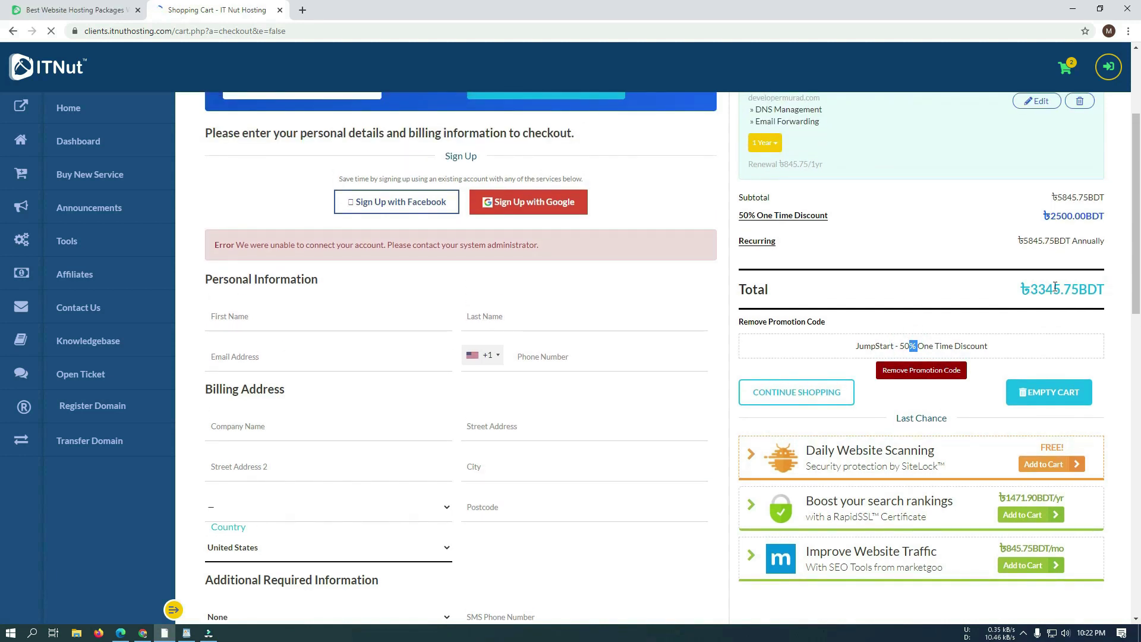
pyautogui.doubleClick(904, 346)
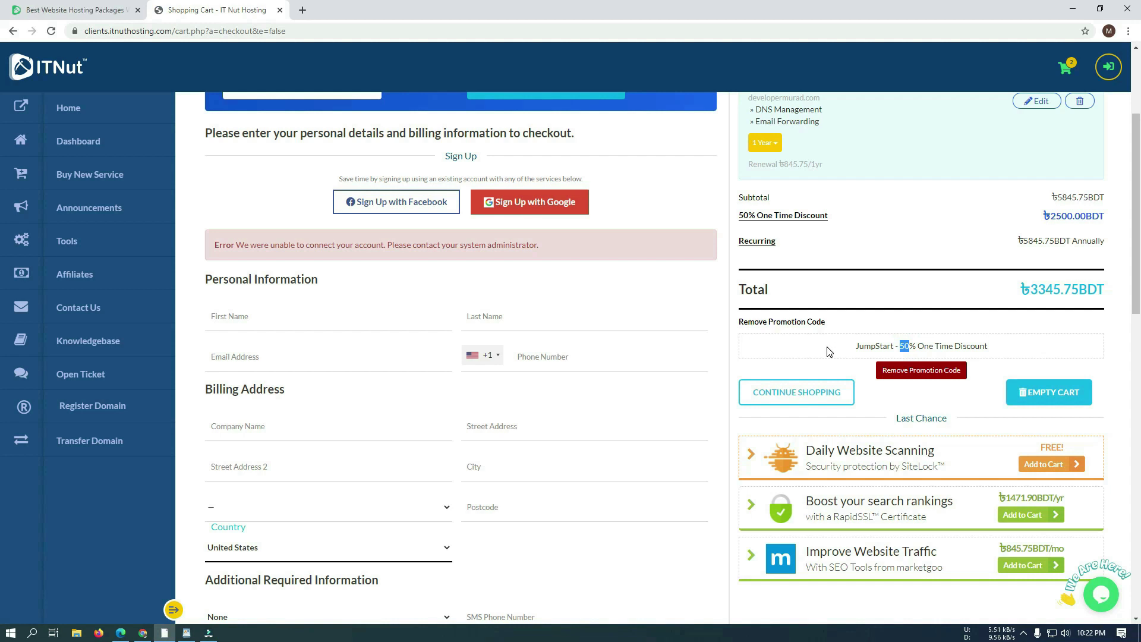
pyautogui.click(904, 344)
pyautogui.click(904, 343)
pyautogui.moveTo(1029, 287)
pyautogui.mouseDown()
pyautogui.moveTo(1056, 288)
pyautogui.moveTo(1034, 289)
pyautogui.mouseUp()
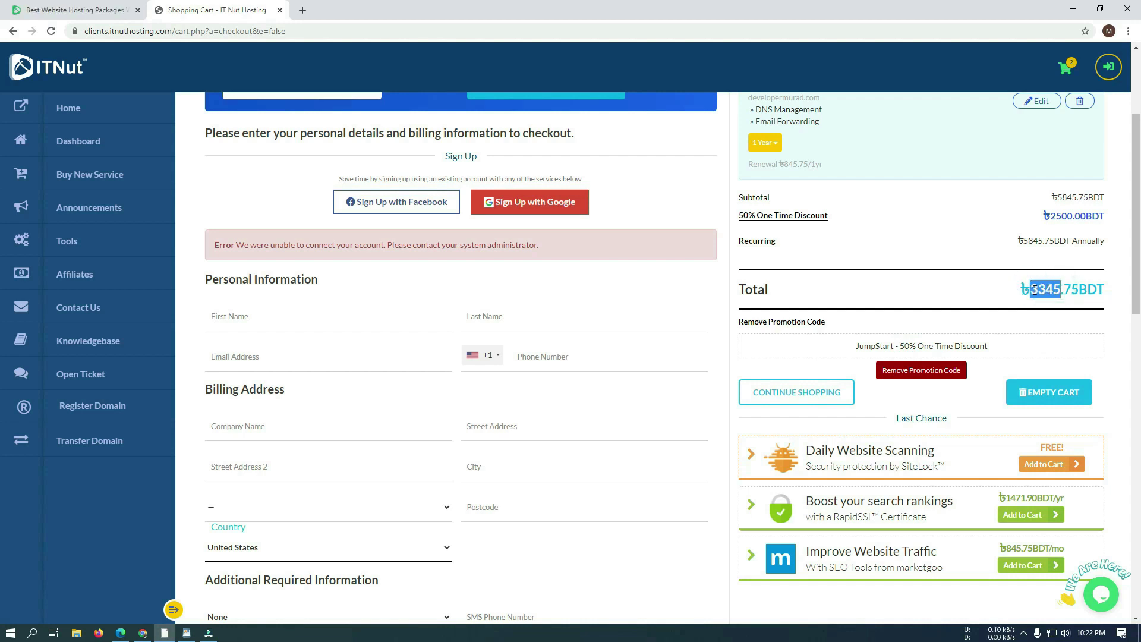
pyautogui.click(1052, 289)
pyautogui.moveTo(1066, 289); pyautogui.dragTo(1070, 290)
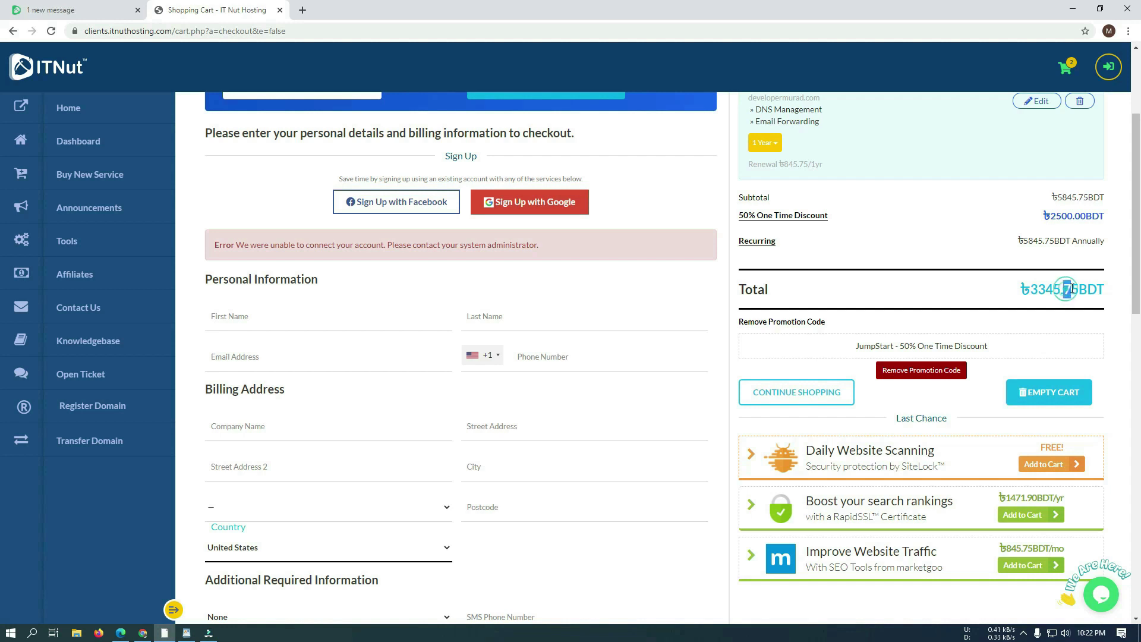
# Replace the JumpStart promotion with promo code Cyber65, bringing the total to ৳2595.75BDT
pyautogui.click(914, 377)
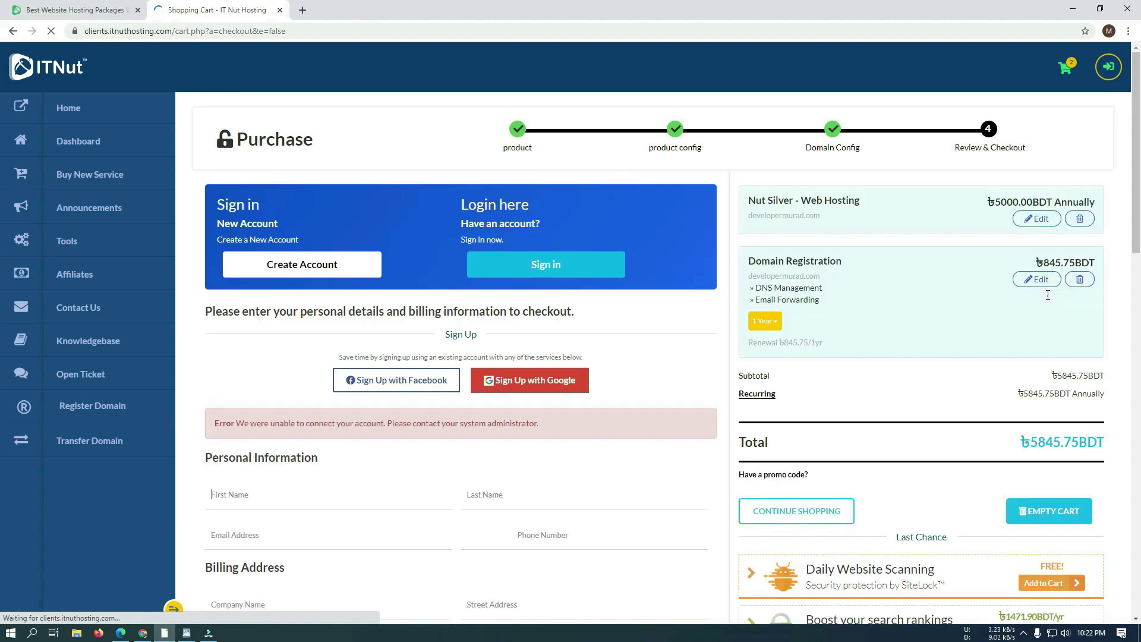
pyautogui.scroll(-2, 980, 351)
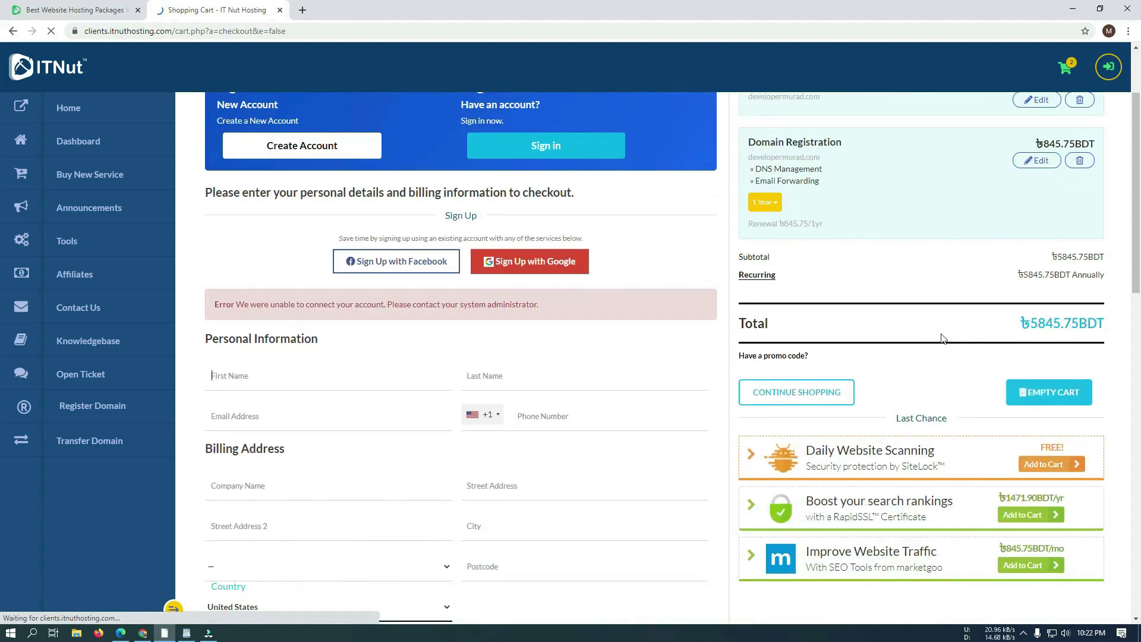
pyautogui.click(775, 355)
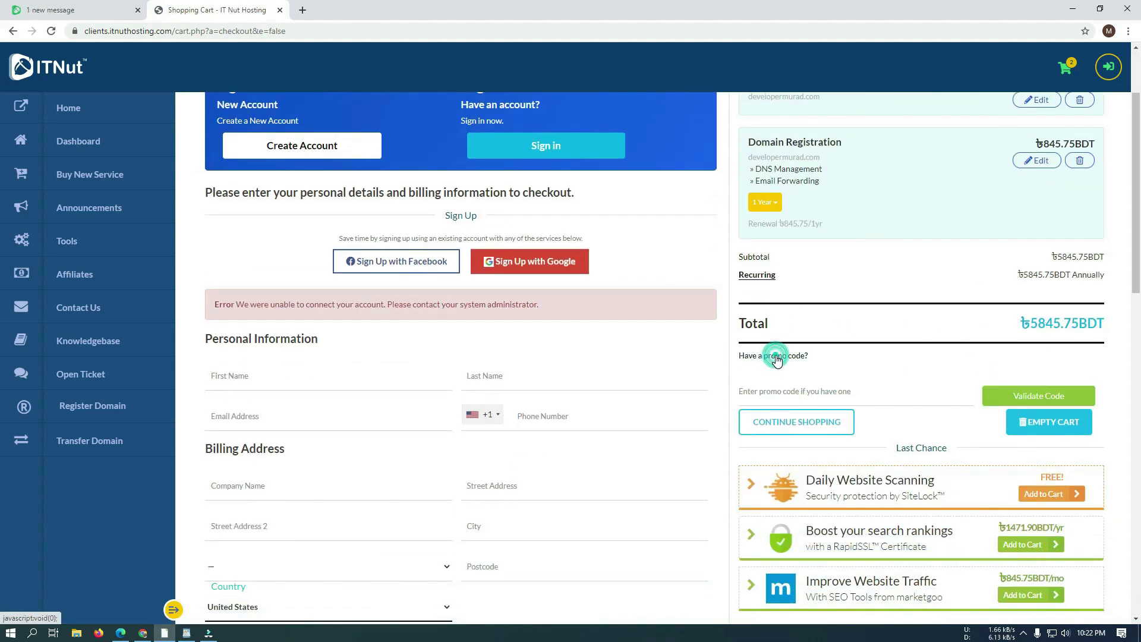
pyautogui.click(845, 395)
pyautogui.write('c')
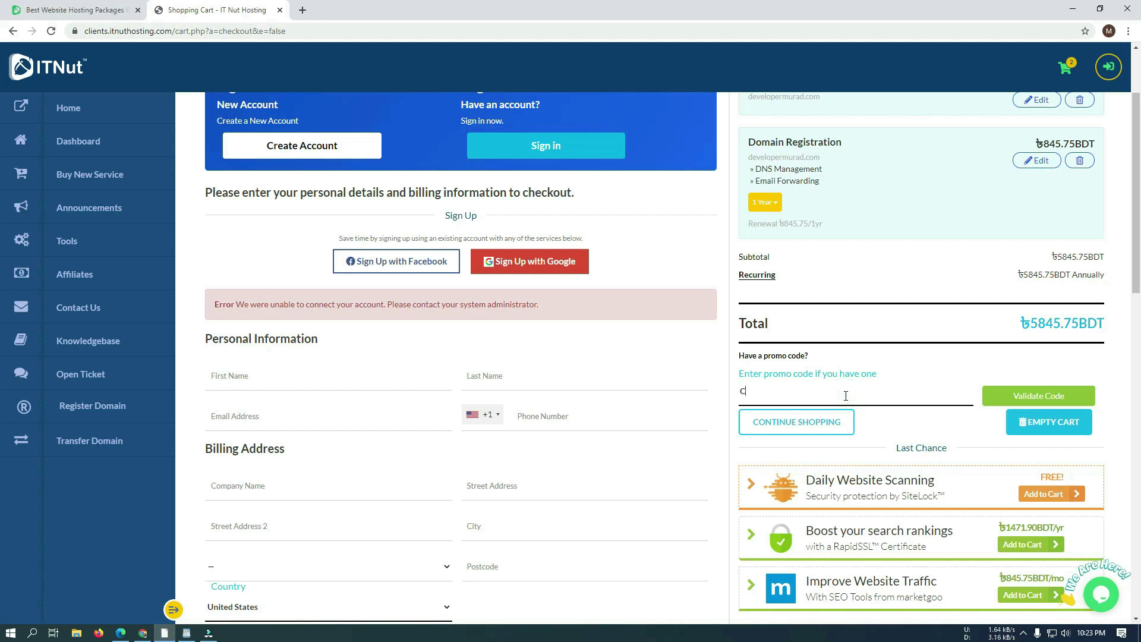
pyautogui.write('yber65')
pyautogui.click(1029, 403)
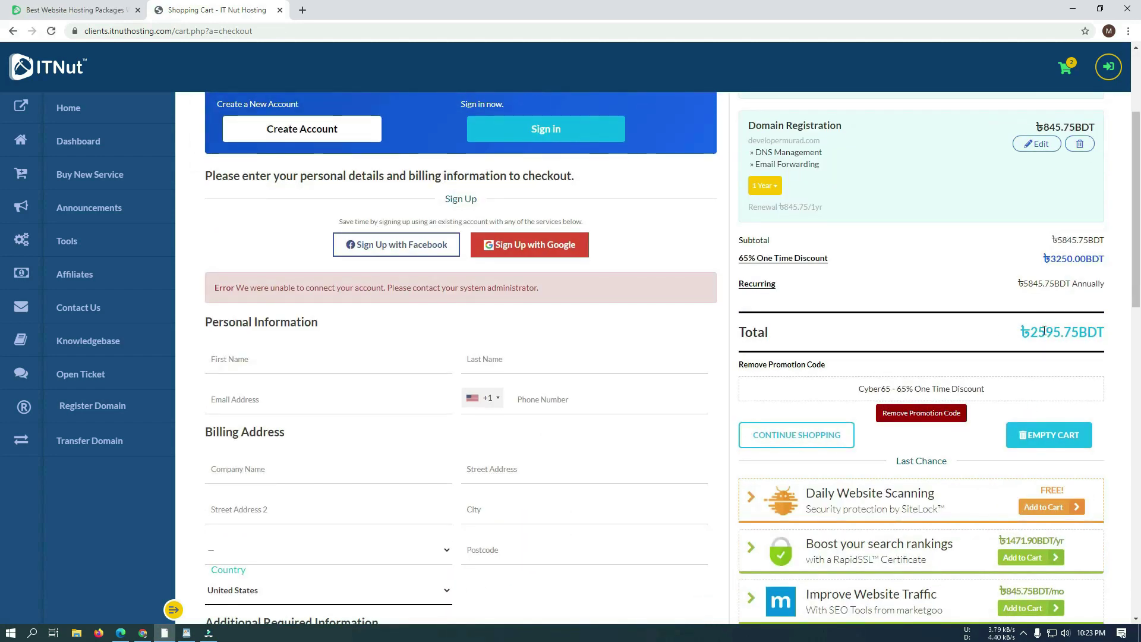
pyautogui.moveTo(1036, 332)
pyautogui.mouseDown()
pyautogui.moveTo(1067, 332)
pyautogui.moveTo(1037, 333)
pyautogui.mouseUp()
pyautogui.click(1065, 332)
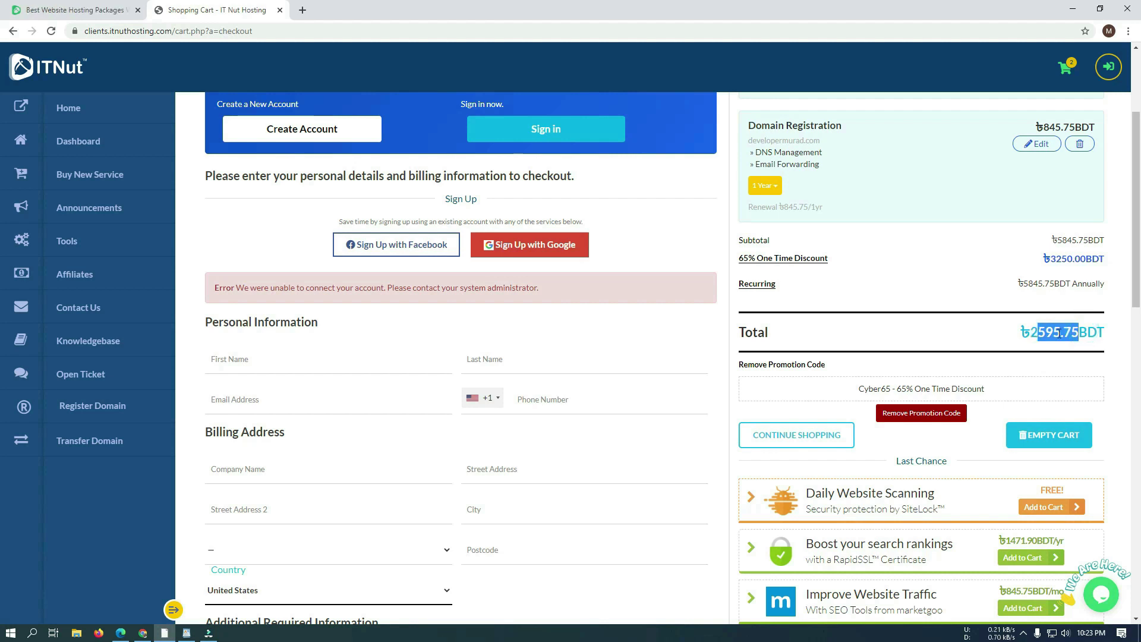
pyautogui.click(1068, 335)
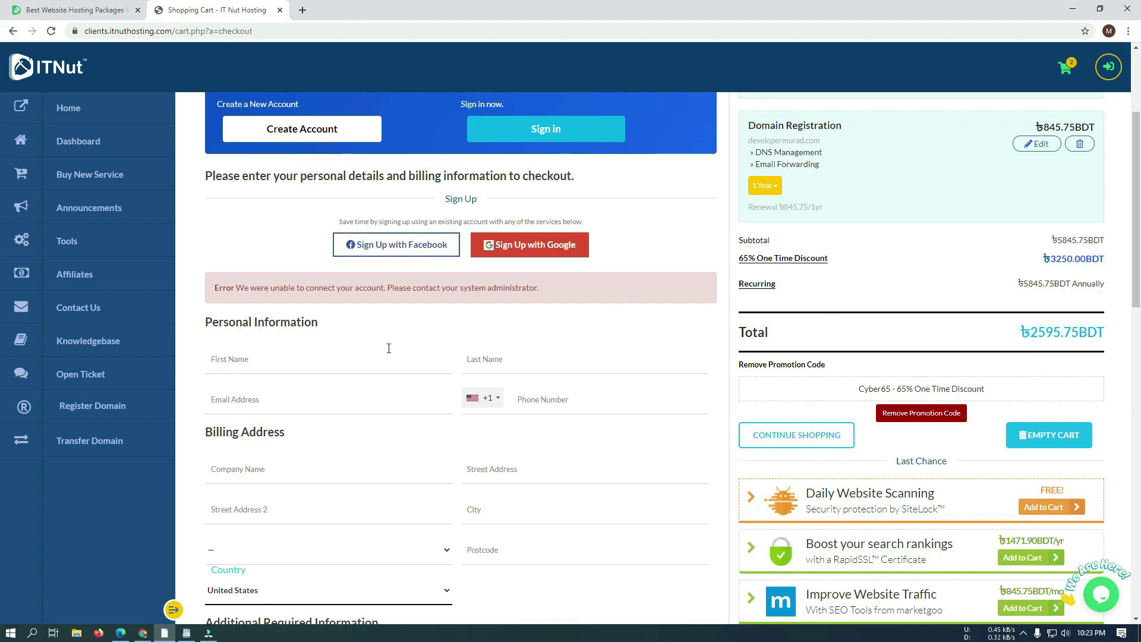
pyautogui.scroll(2, 380, 350)
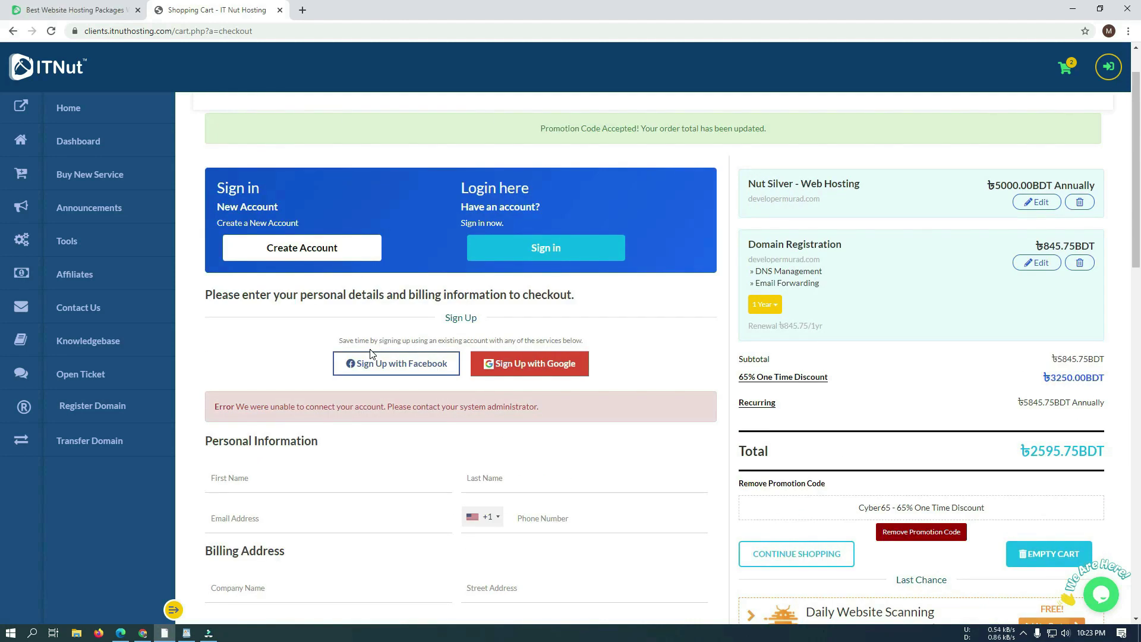
pyautogui.scroll(-4, 371, 353)
pyautogui.click(244, 240)
pyautogui.press('Tab')
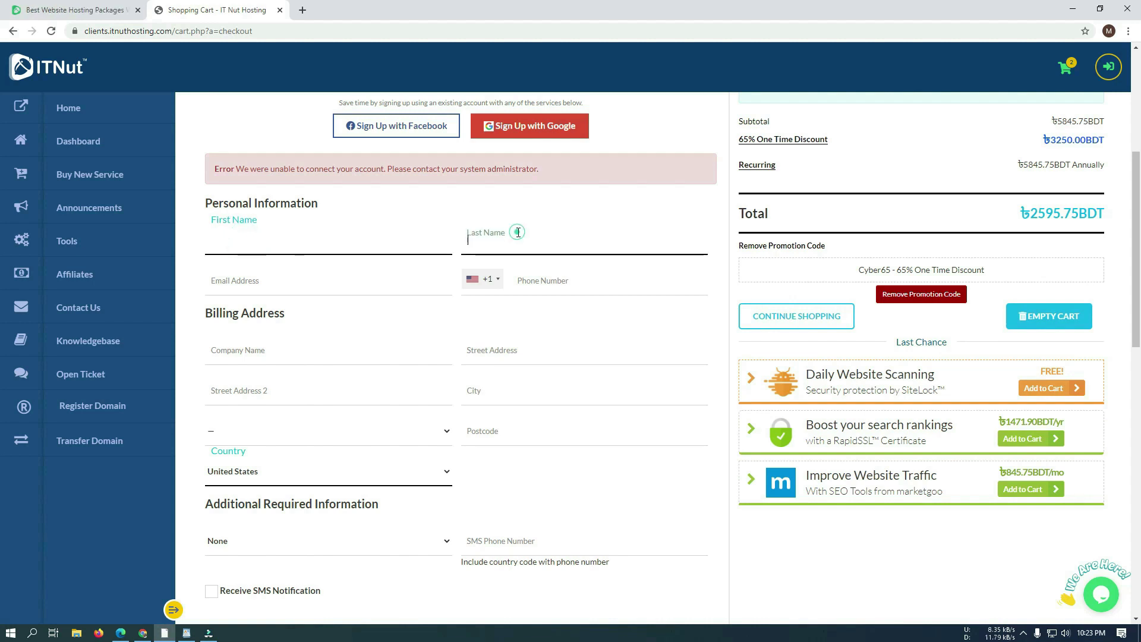
pyautogui.click(342, 233)
pyautogui.click(261, 286)
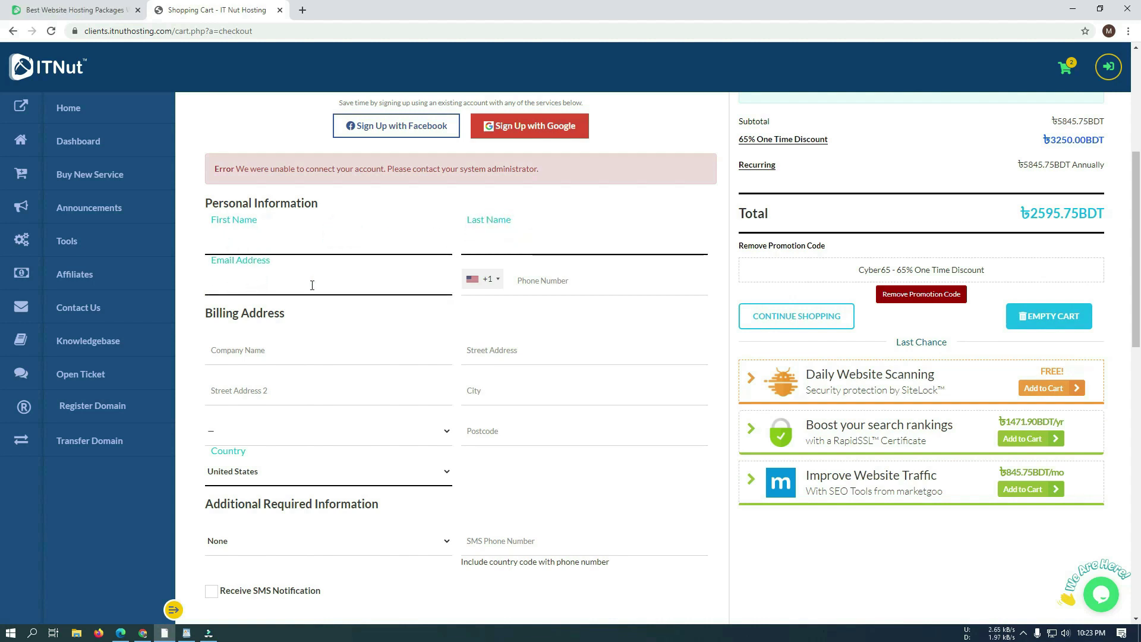
pyautogui.scroll(-1, 236, 350)
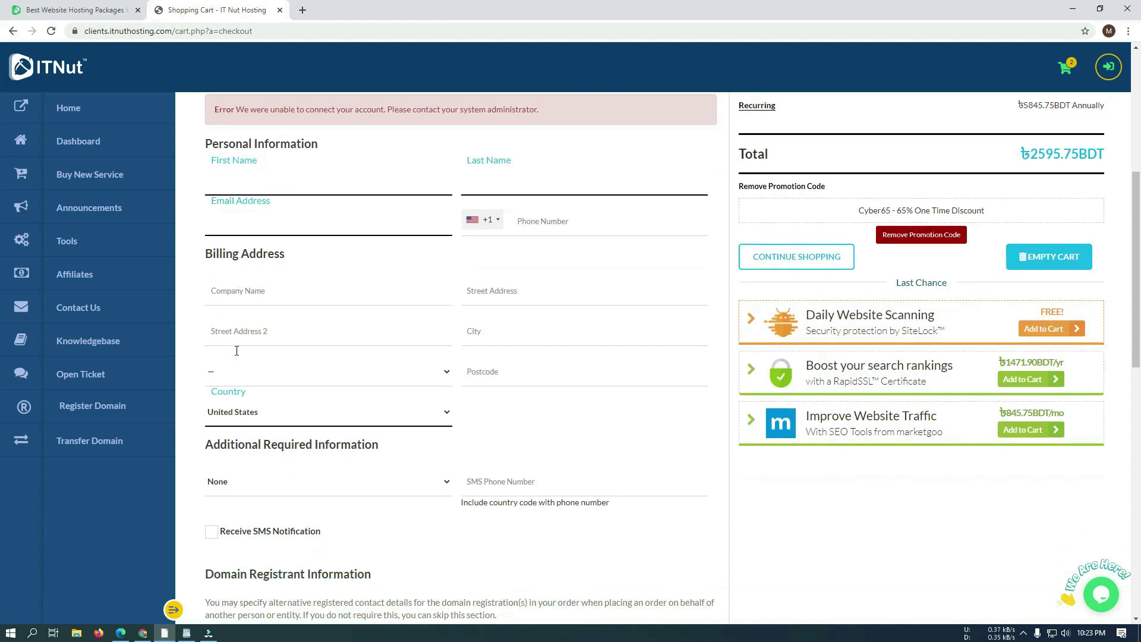
pyautogui.click(250, 294)
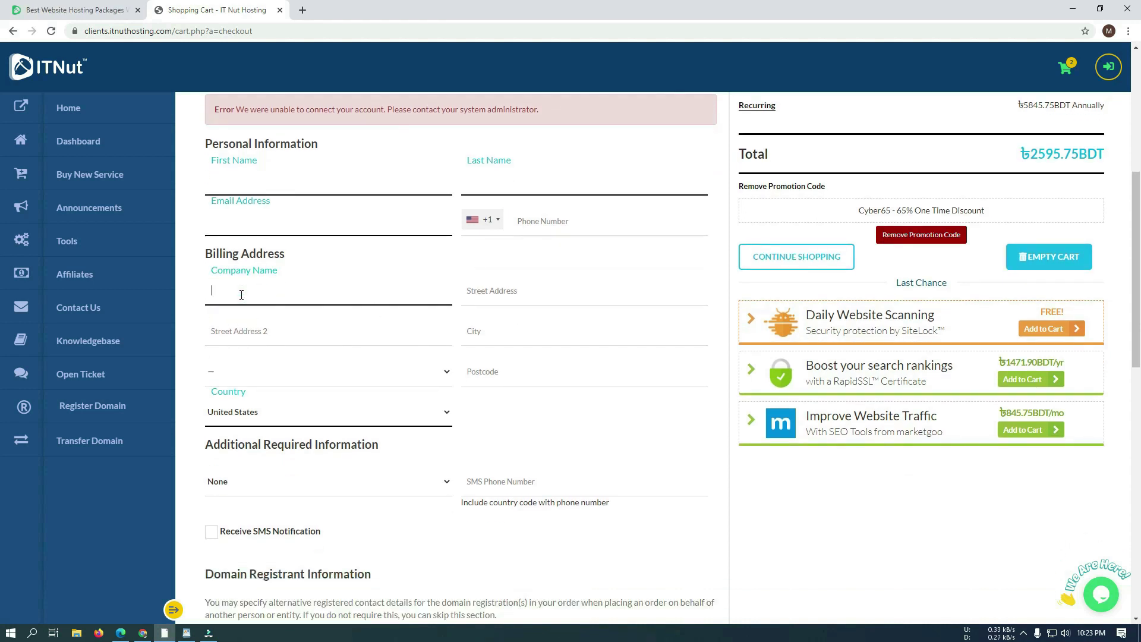
pyautogui.click(499, 291)
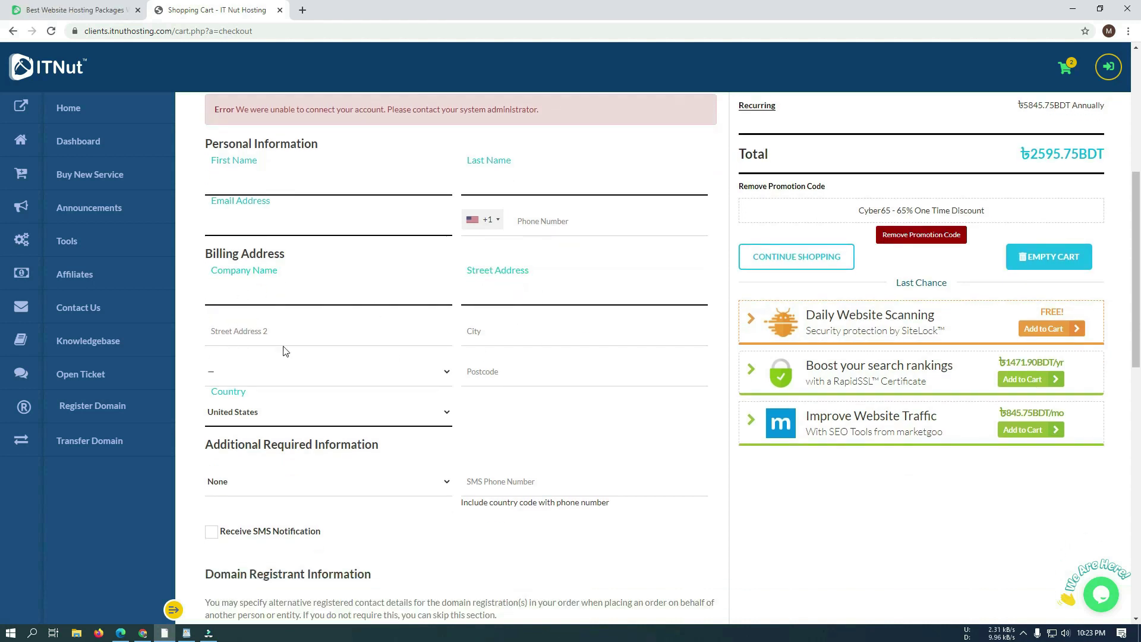
pyautogui.click(256, 333)
pyautogui.click(539, 336)
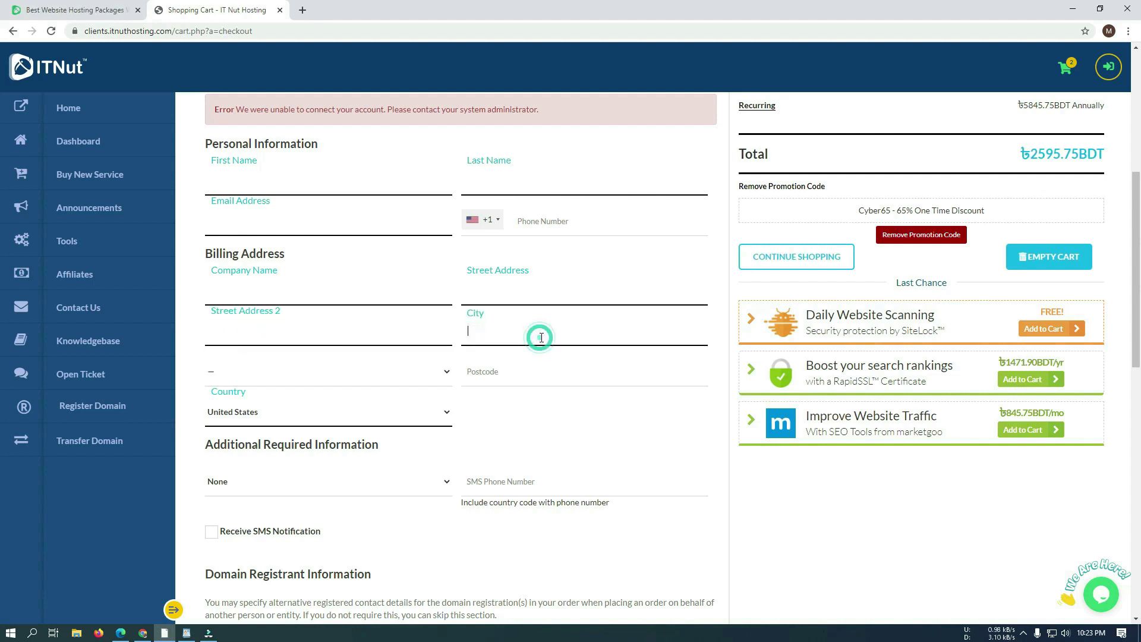
pyautogui.click(259, 374)
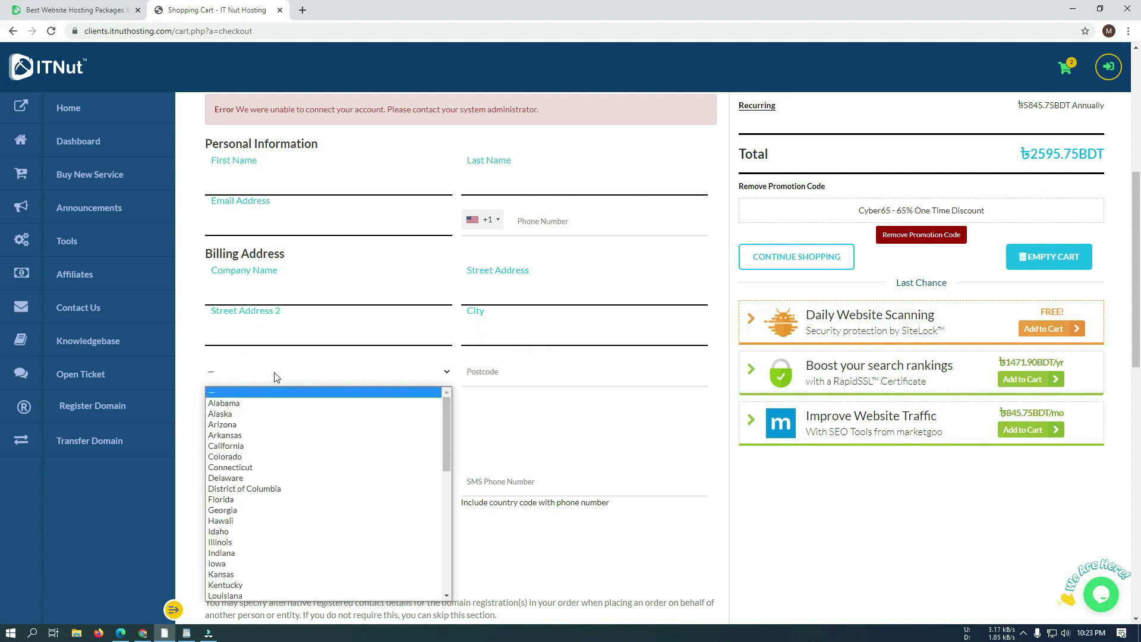
pyautogui.click(514, 360)
pyautogui.click(502, 373)
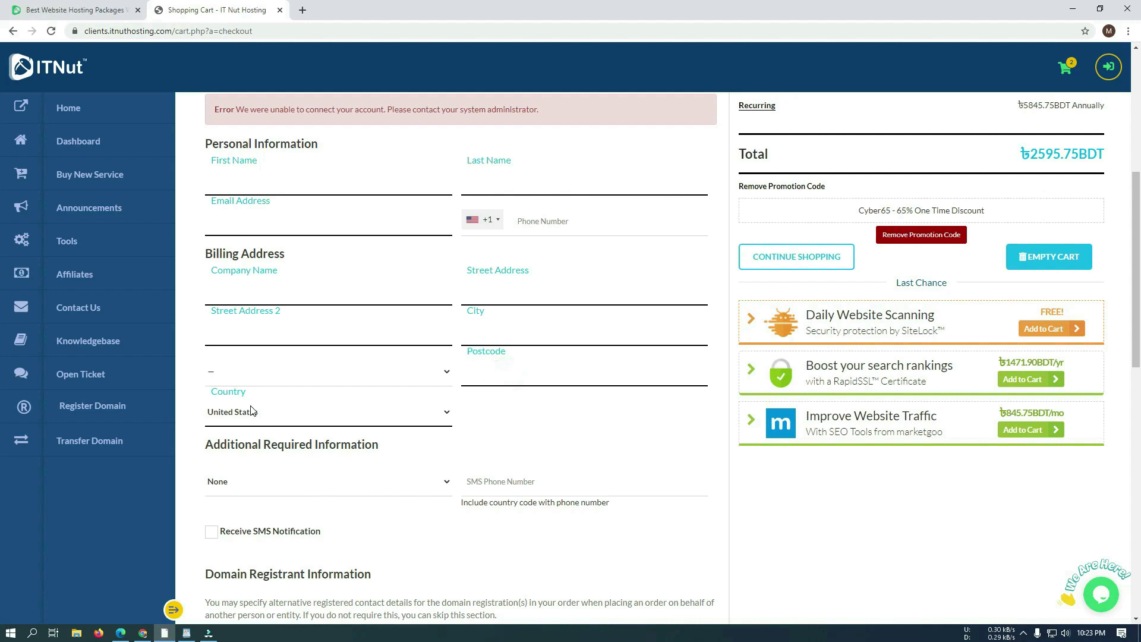
pyautogui.scroll(-2, 251, 412)
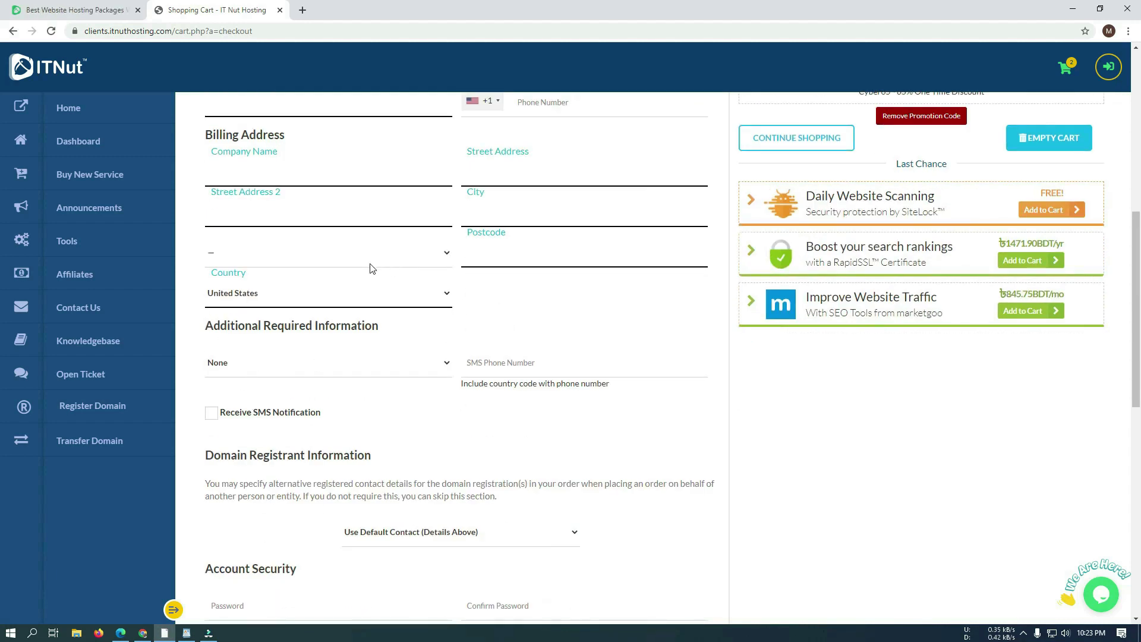
pyautogui.scroll(-2, 289, 389)
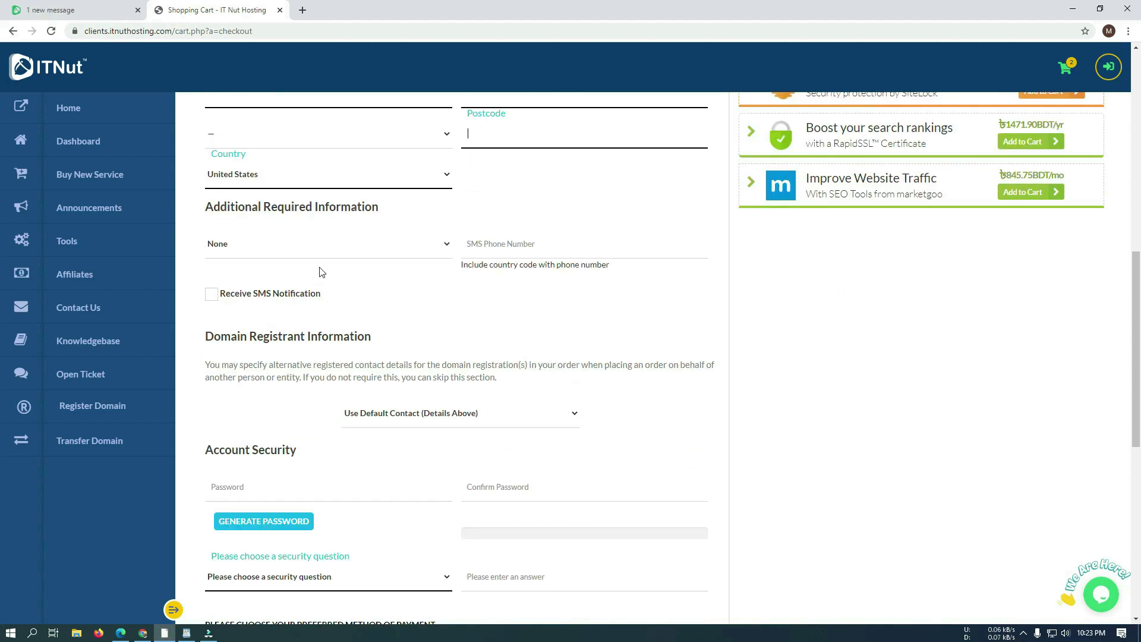
pyautogui.click(404, 246)
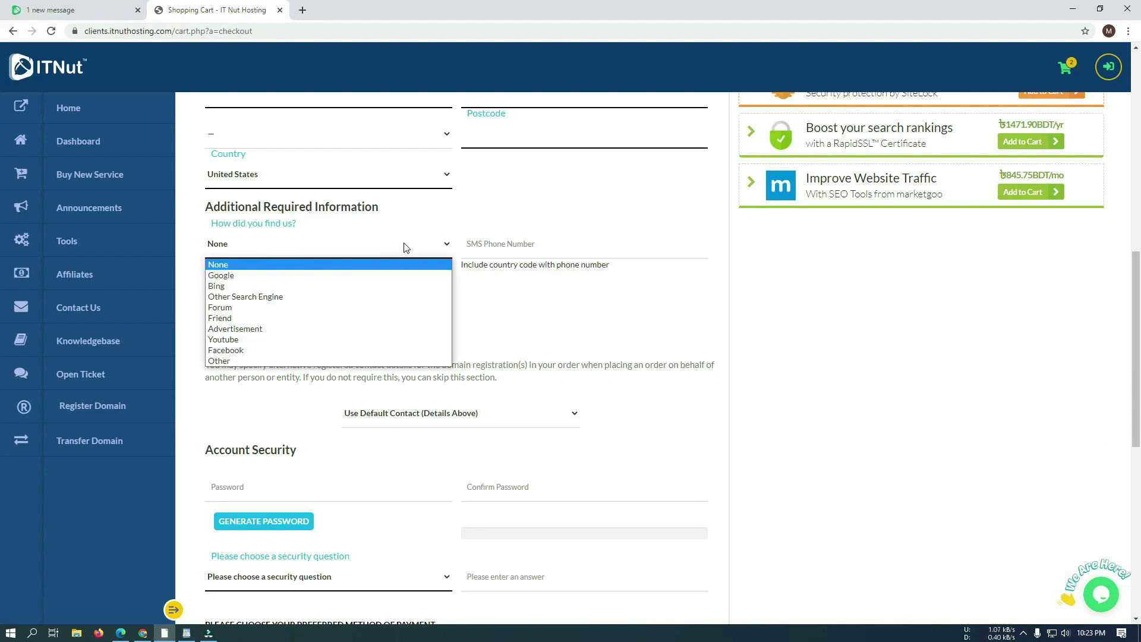
pyautogui.click(637, 307)
pyautogui.click(479, 244)
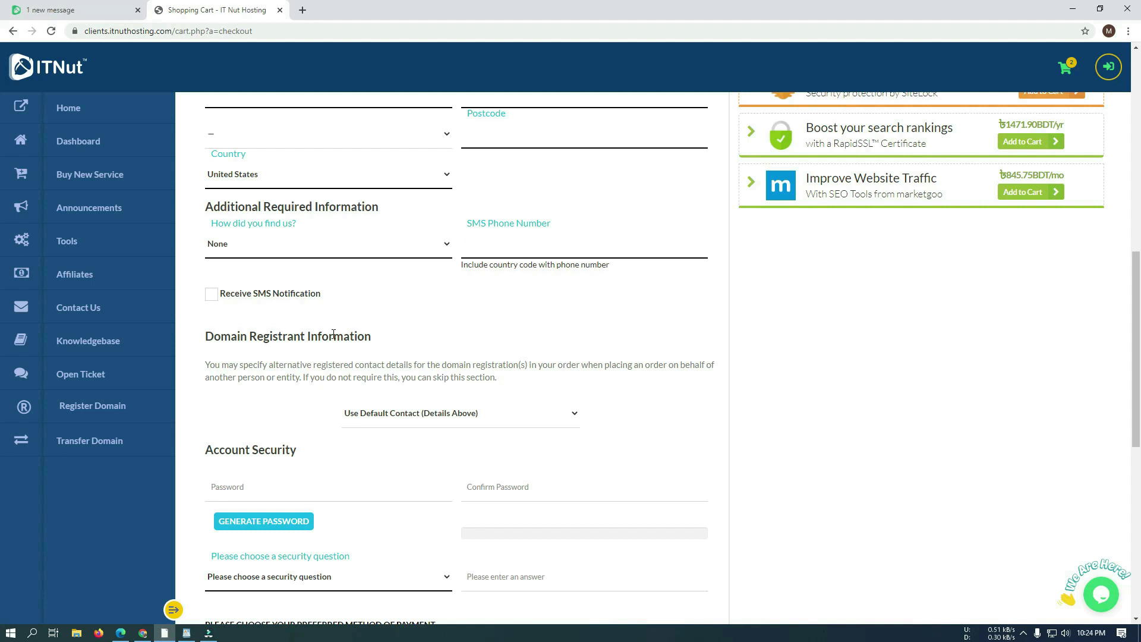
pyautogui.scroll(-3, 308, 361)
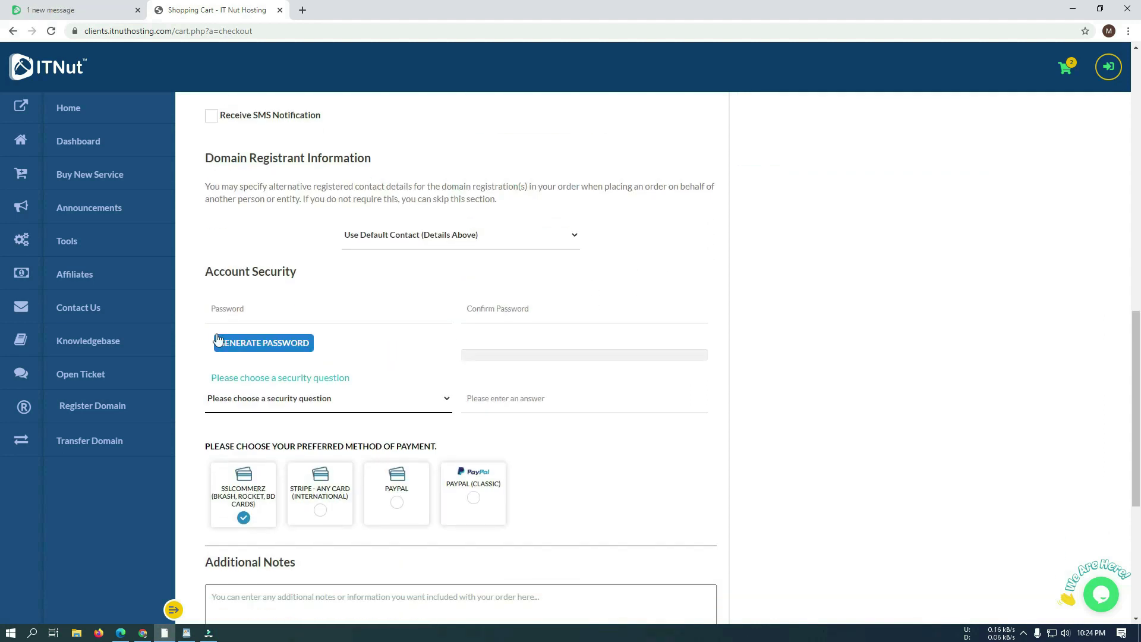
# Visit the account Password and Confirm Password fields, leaving them empty
pyautogui.click(234, 305)
pyautogui.click(512, 295)
pyautogui.scroll(5, 514, 299)
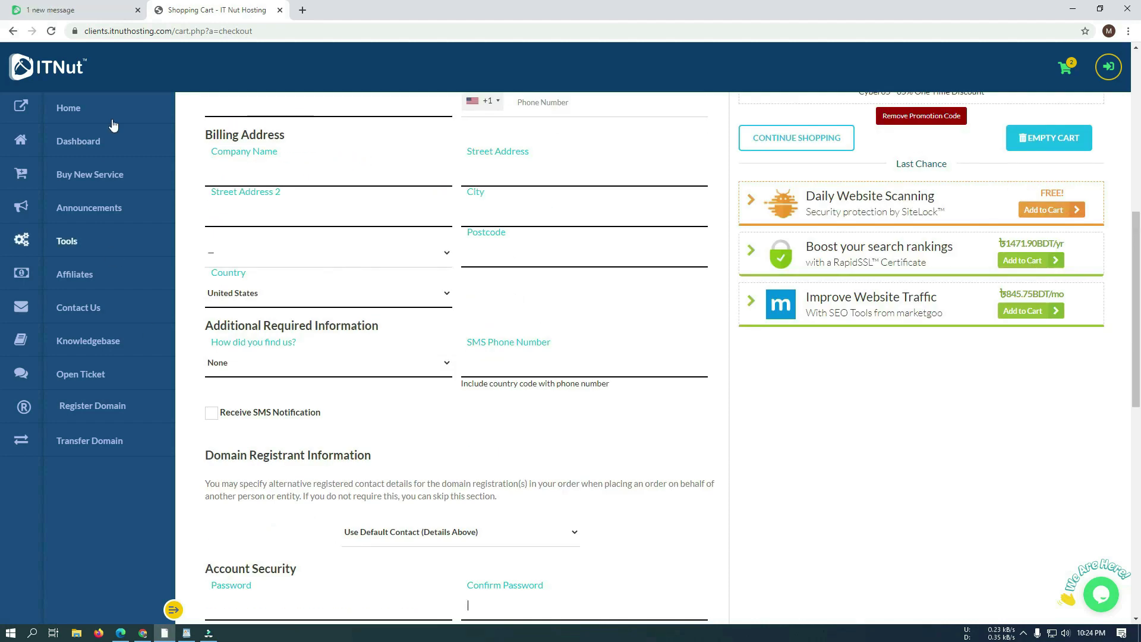
pyautogui.scroll(4, 357, 280)
pyautogui.scroll(-11, 448, 305)
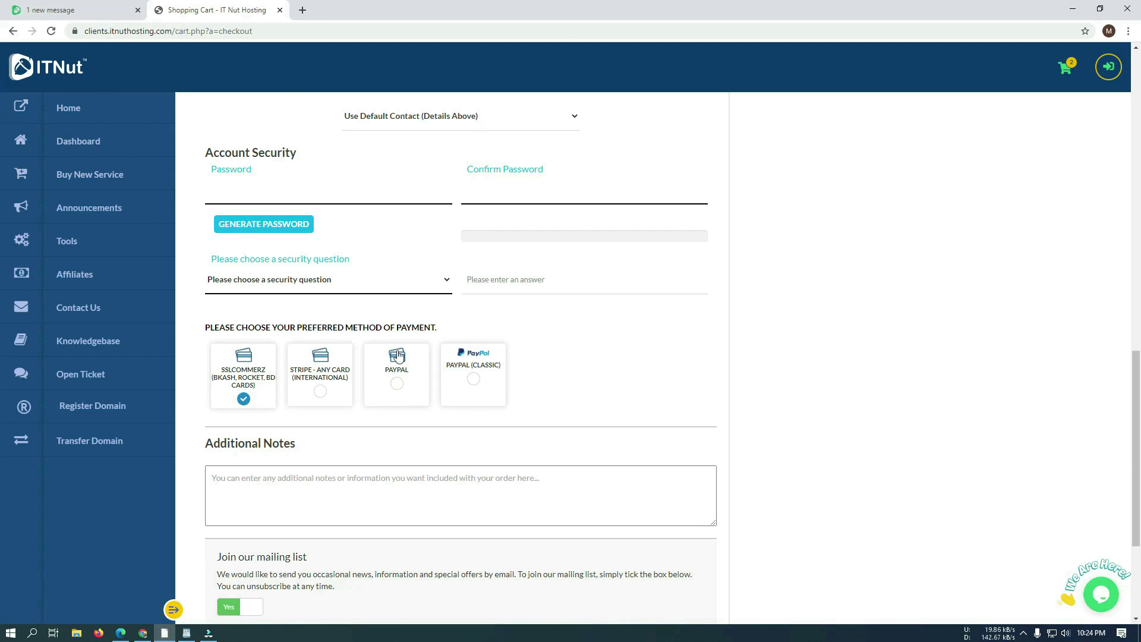
pyautogui.scroll(1, 291, 220)
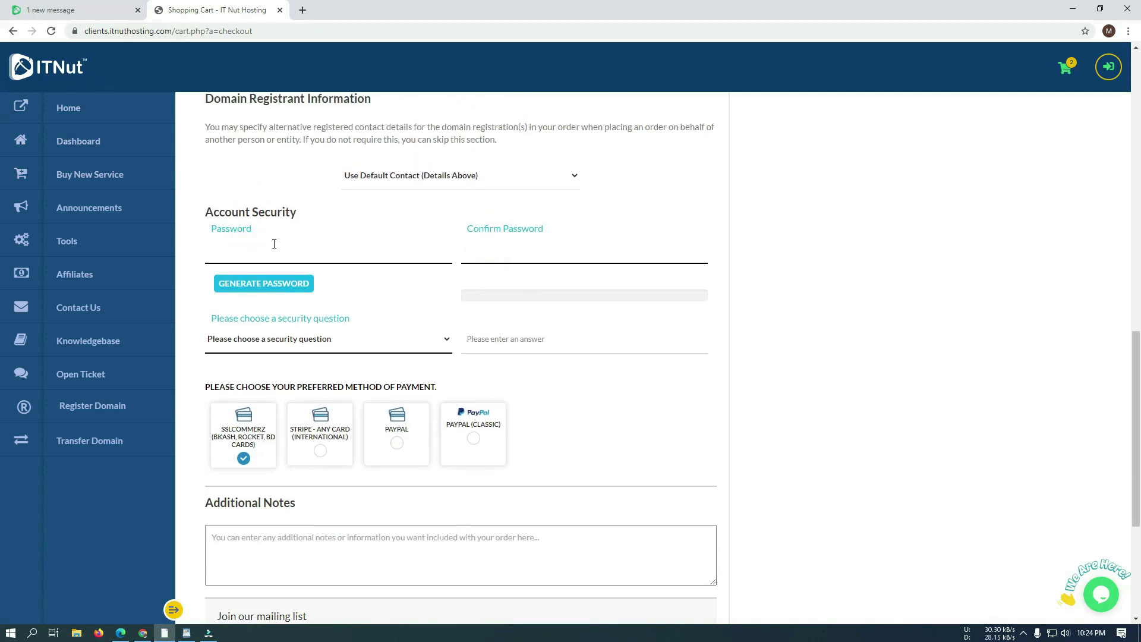
pyautogui.click(277, 242)
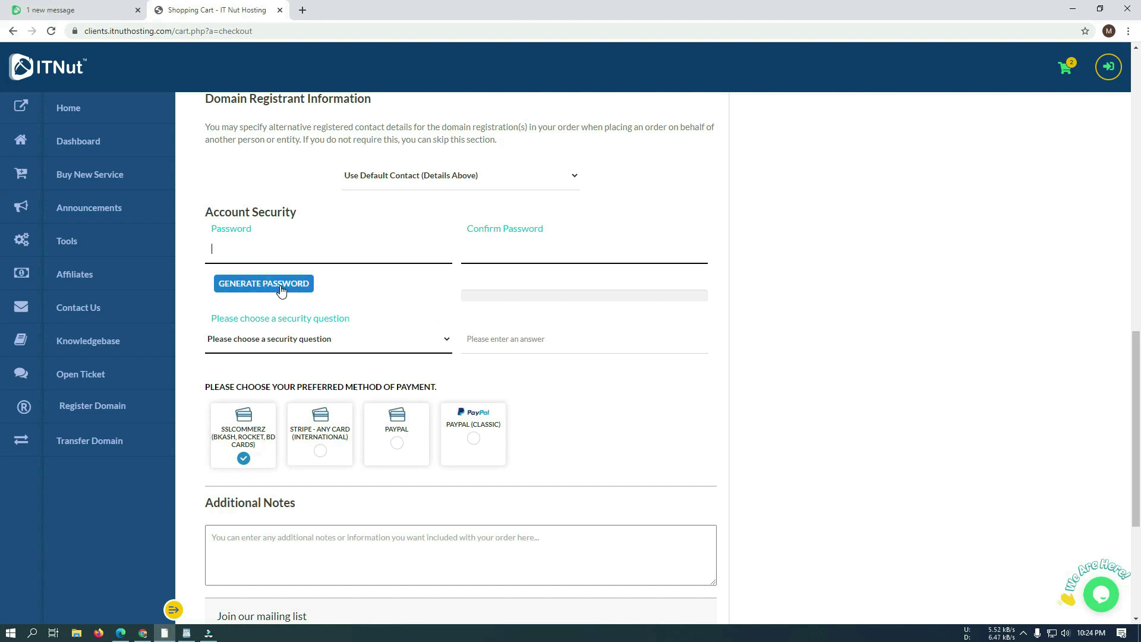
pyautogui.scroll(-1, 454, 282)
# Open the security question list, then attempt Complete Order with the form still blank
pyautogui.click(312, 284)
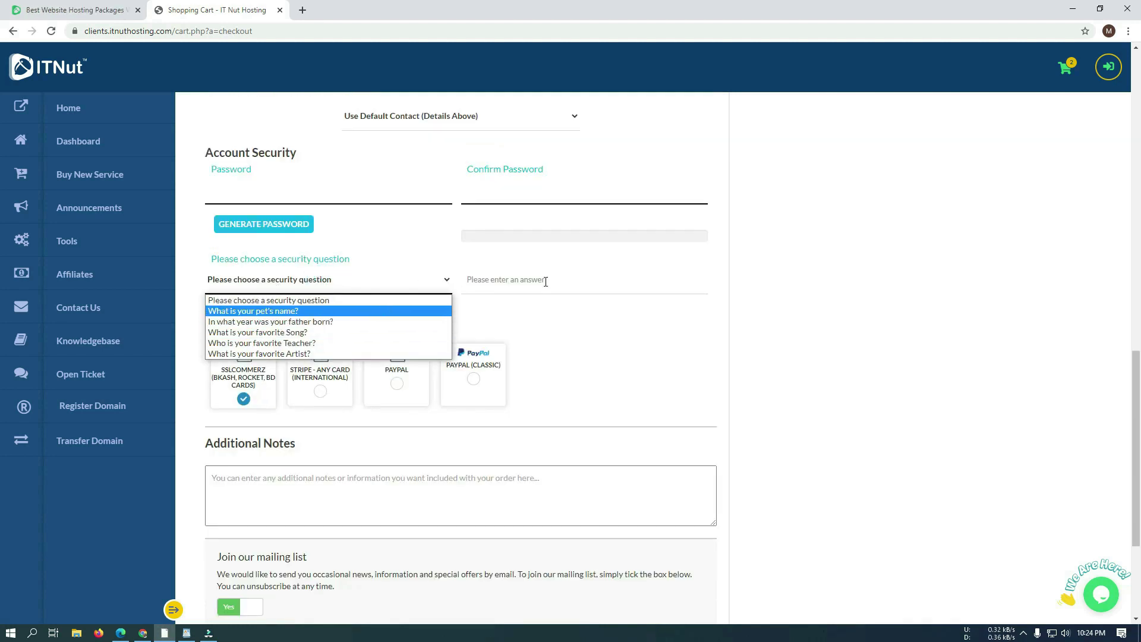
pyautogui.click(522, 287)
pyautogui.scroll(-2, 695, 331)
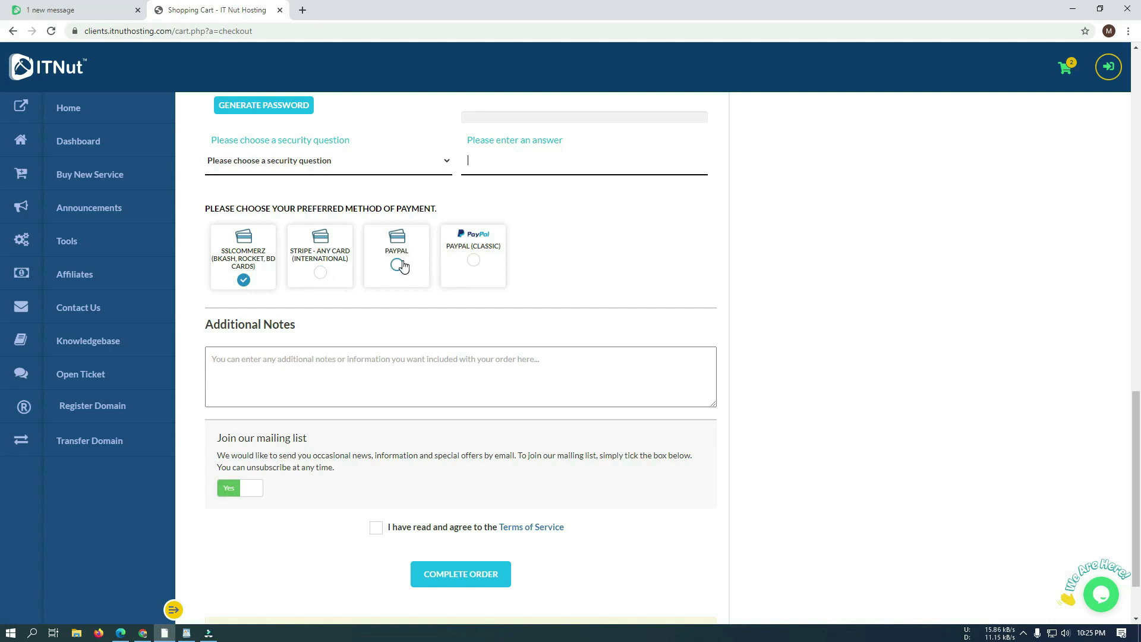
pyautogui.scroll(-2, 464, 365)
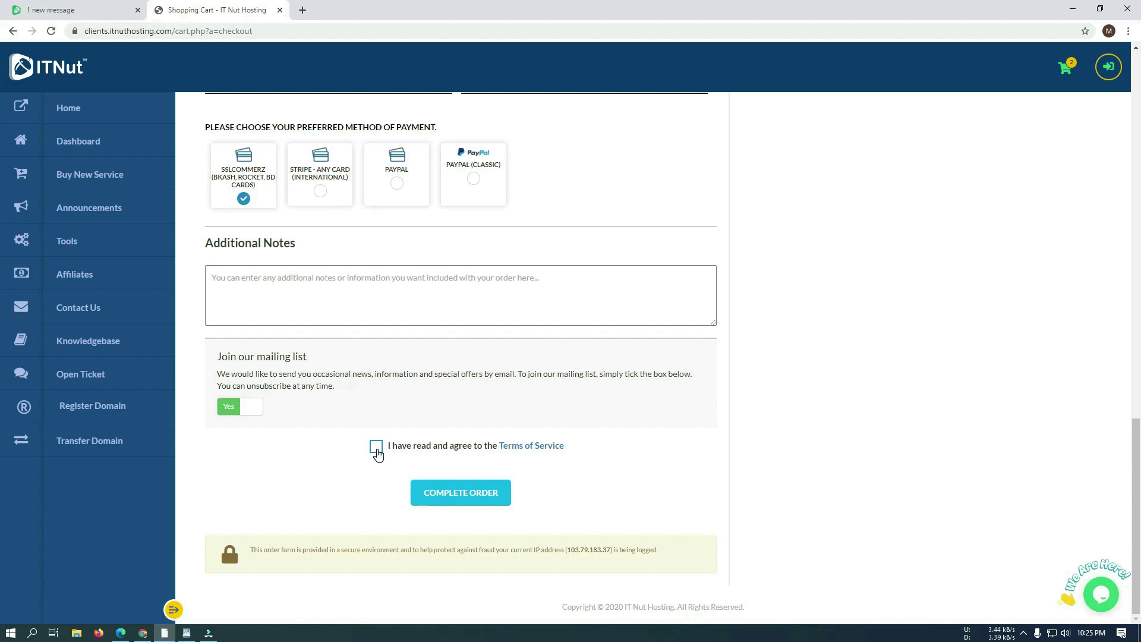
pyautogui.click(497, 491)
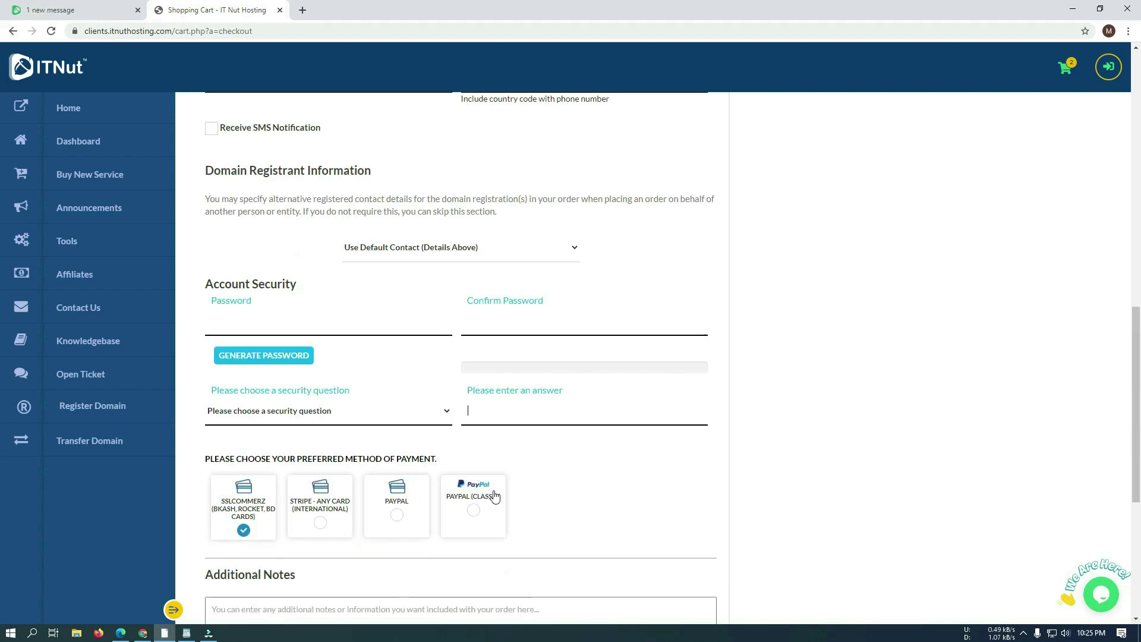
pyautogui.scroll(3, 494, 496)
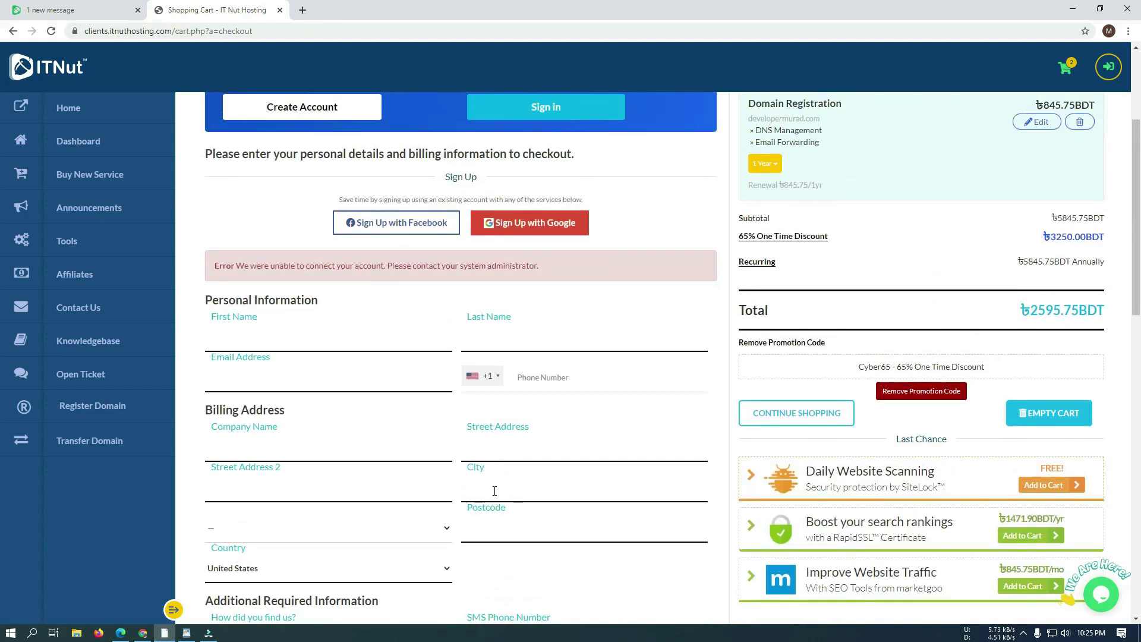
pyautogui.scroll(3, 495, 490)
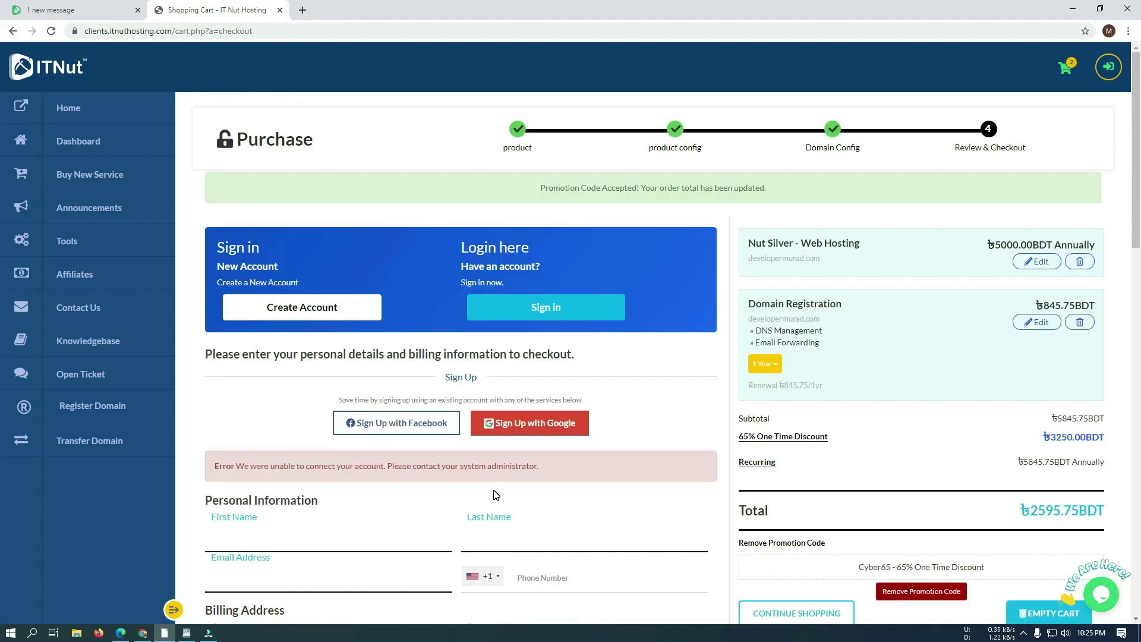
pyautogui.scroll(-4, 495, 489)
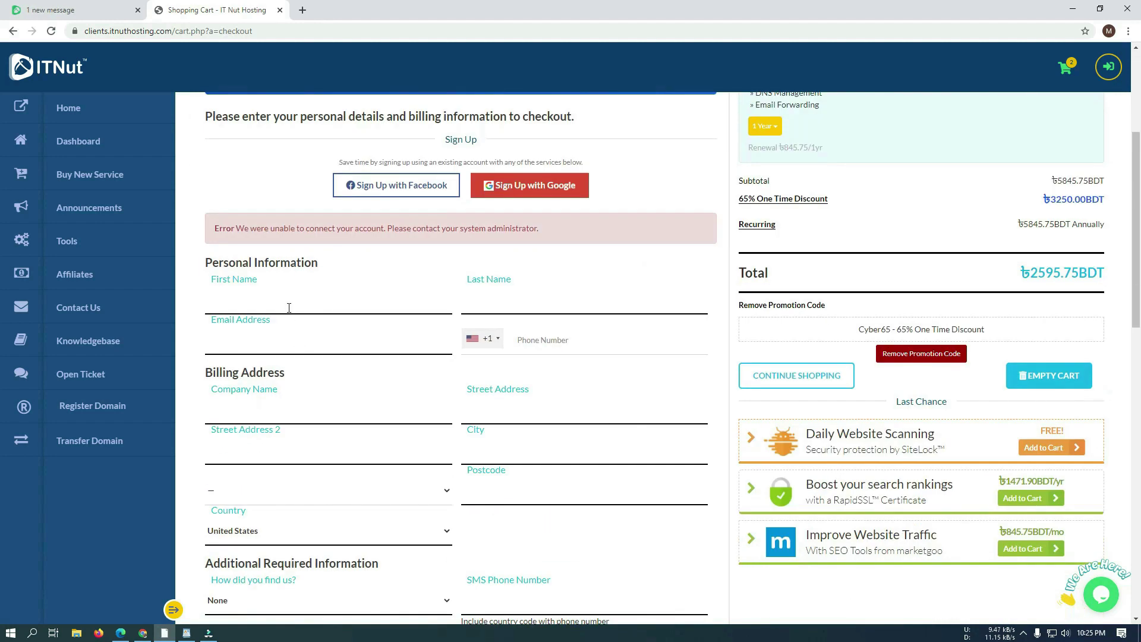
# Enter the contact and billing details with Bangladesh as country, then complete the 2,595.75 BDT order
pyautogui.click(287, 307)
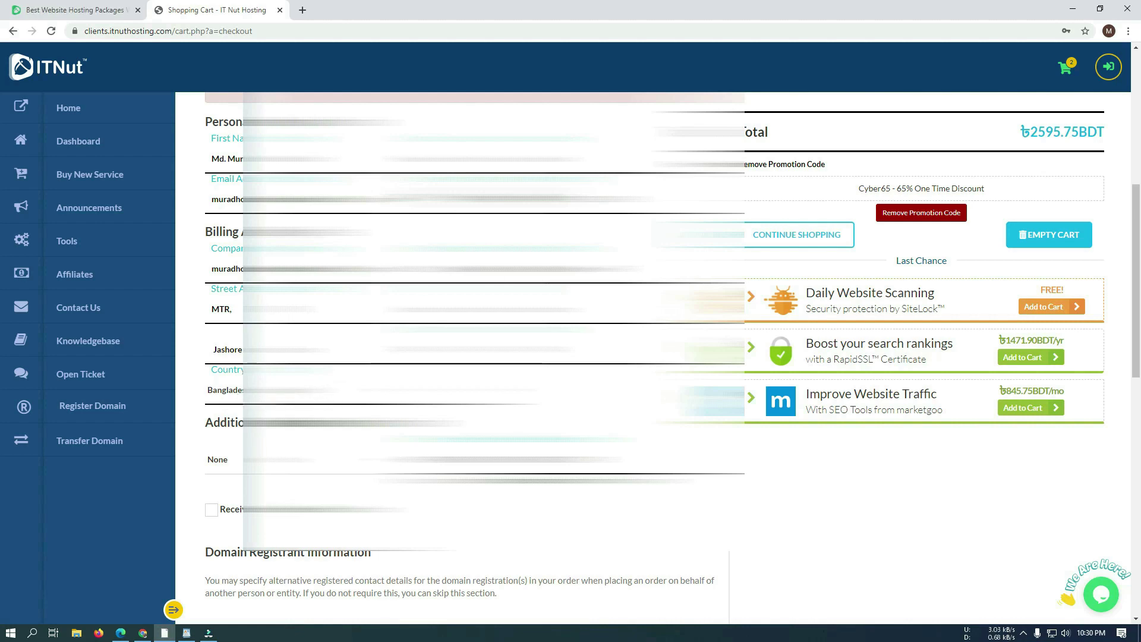
pyautogui.click(224, 354)
pyautogui.hotkey('ctrl', 'a')
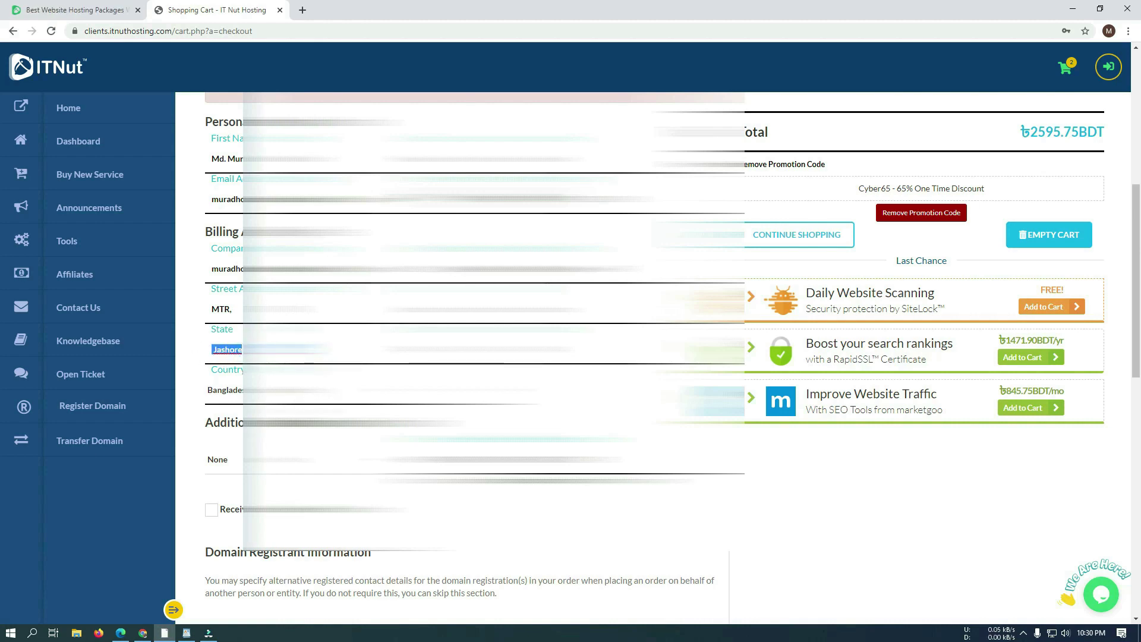
pyautogui.click(279, 349)
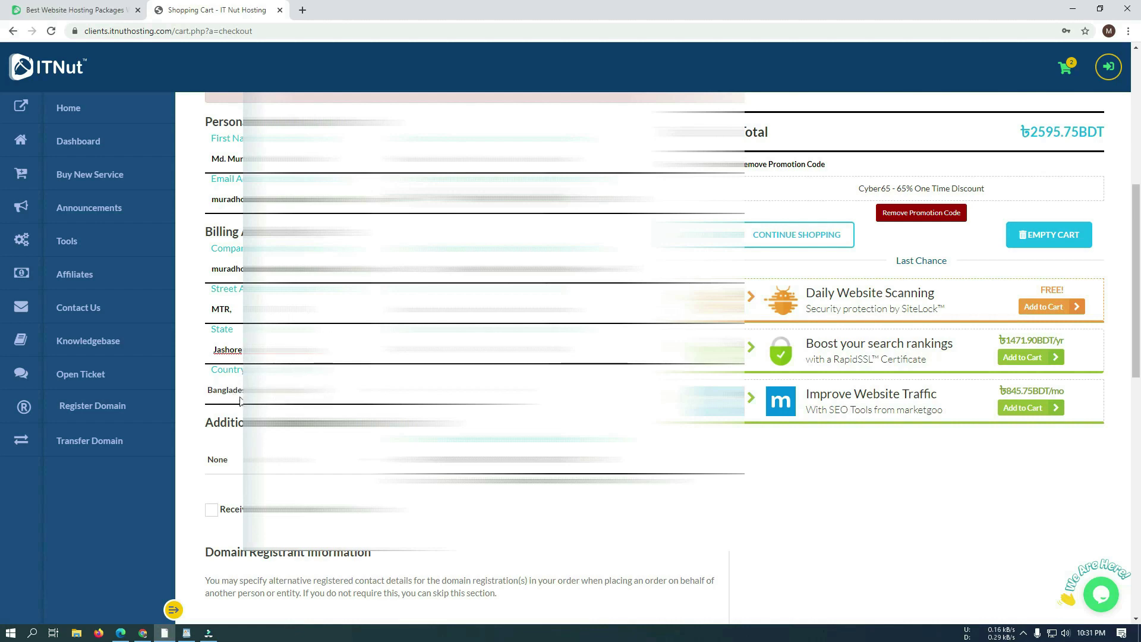
pyautogui.doubleClick(224, 357)
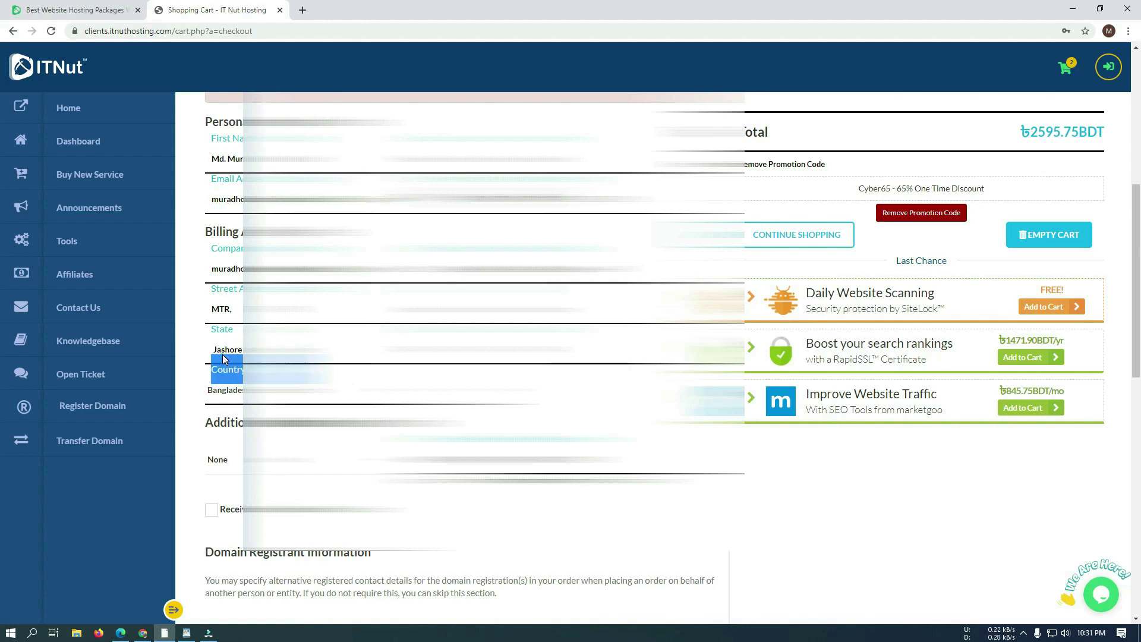
pyautogui.click(240, 349)
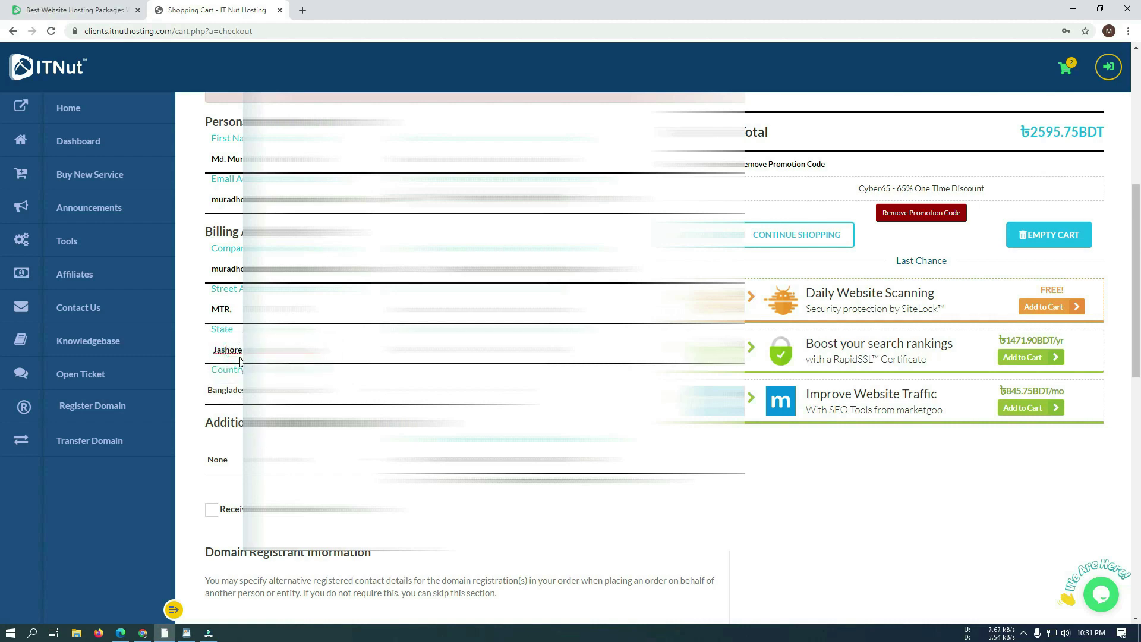
pyautogui.scroll(-10, 238, 350)
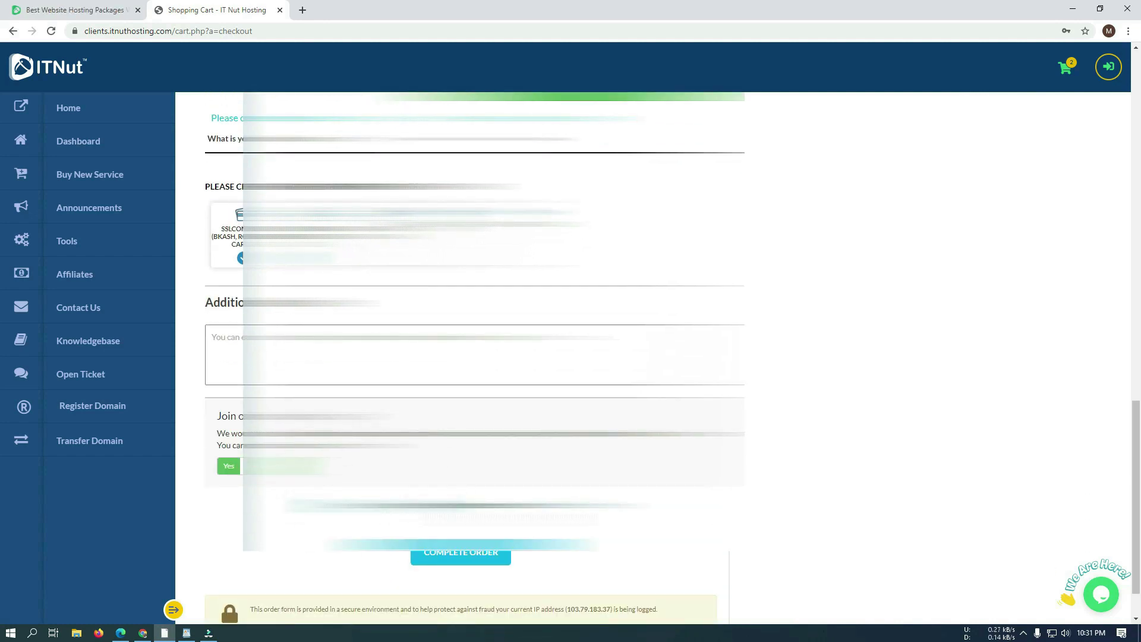
pyautogui.click(461, 557)
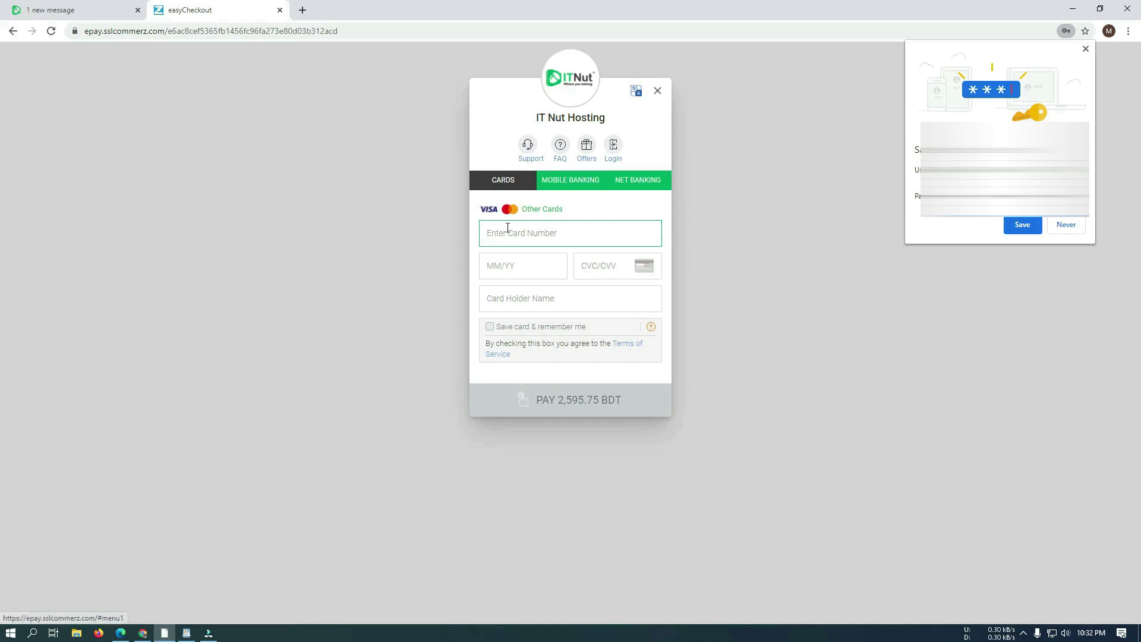
# Pick Nagad under Mobile Banking to pay the 2,595.75 BDT bill
pyautogui.click(561, 189)
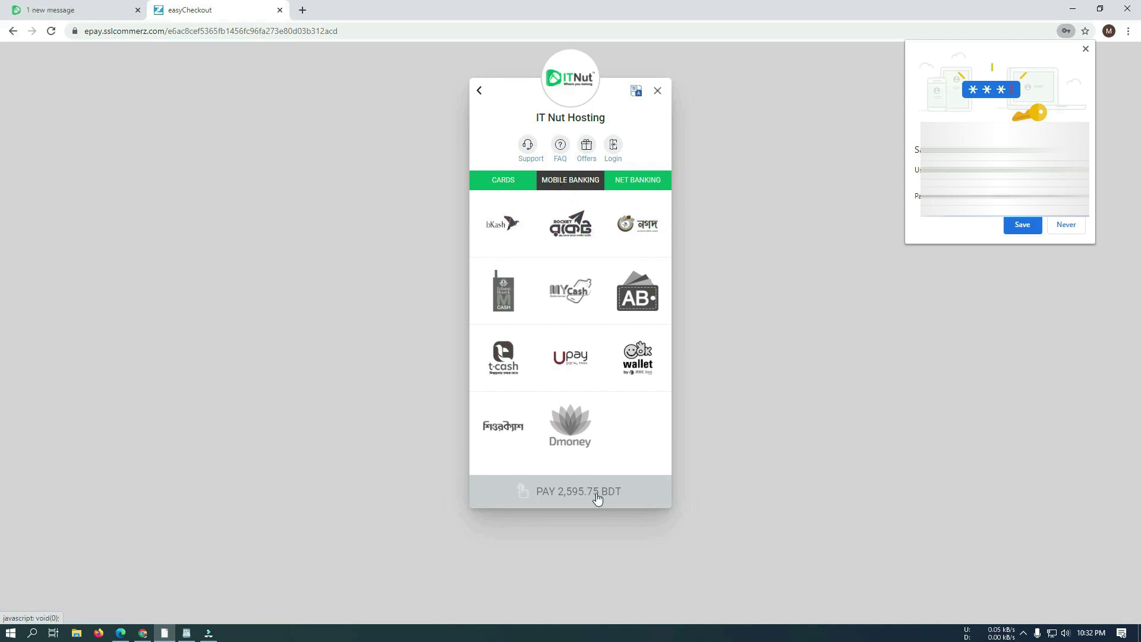
pyautogui.click(635, 226)
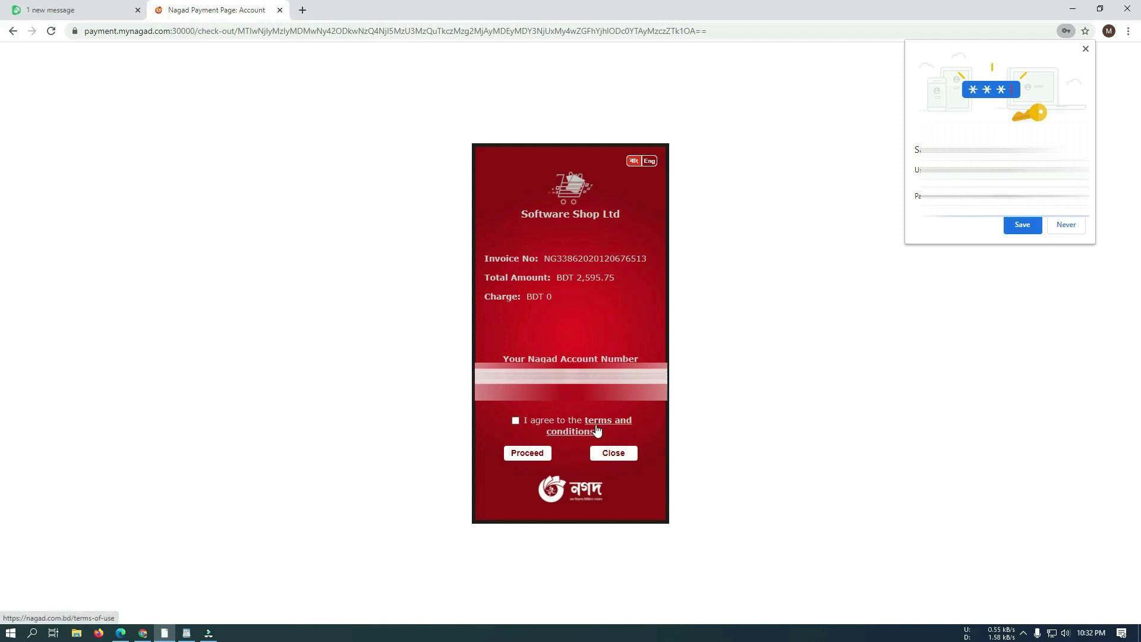
# Accept the Nagad terms and conditions and submit the account number to reach OTP verification
pyautogui.click(515, 421)
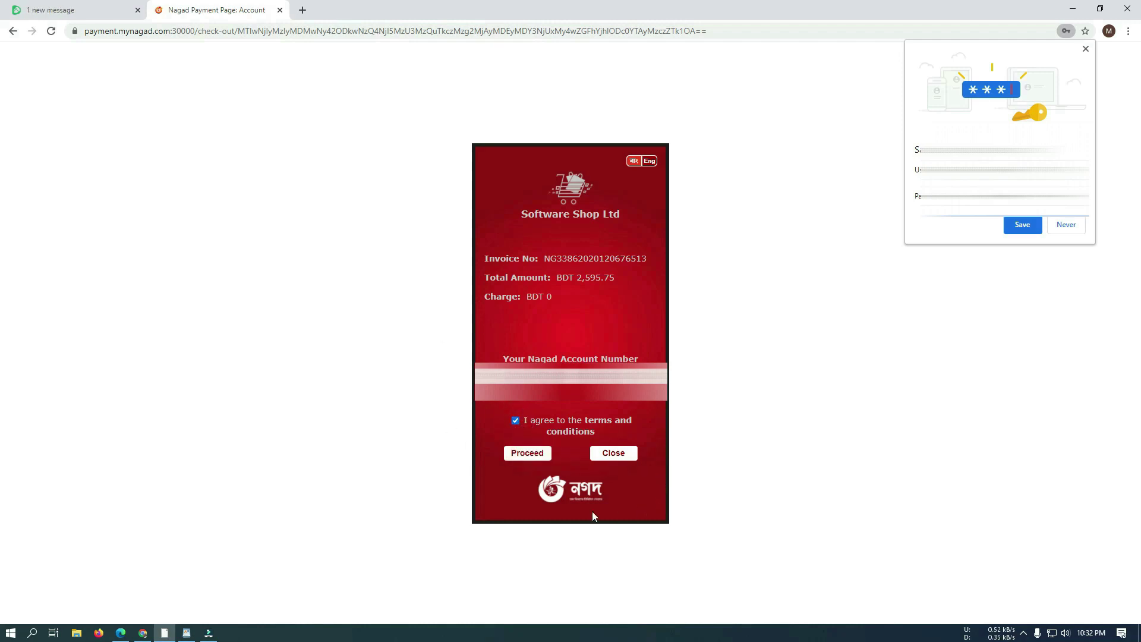
pyautogui.click(531, 458)
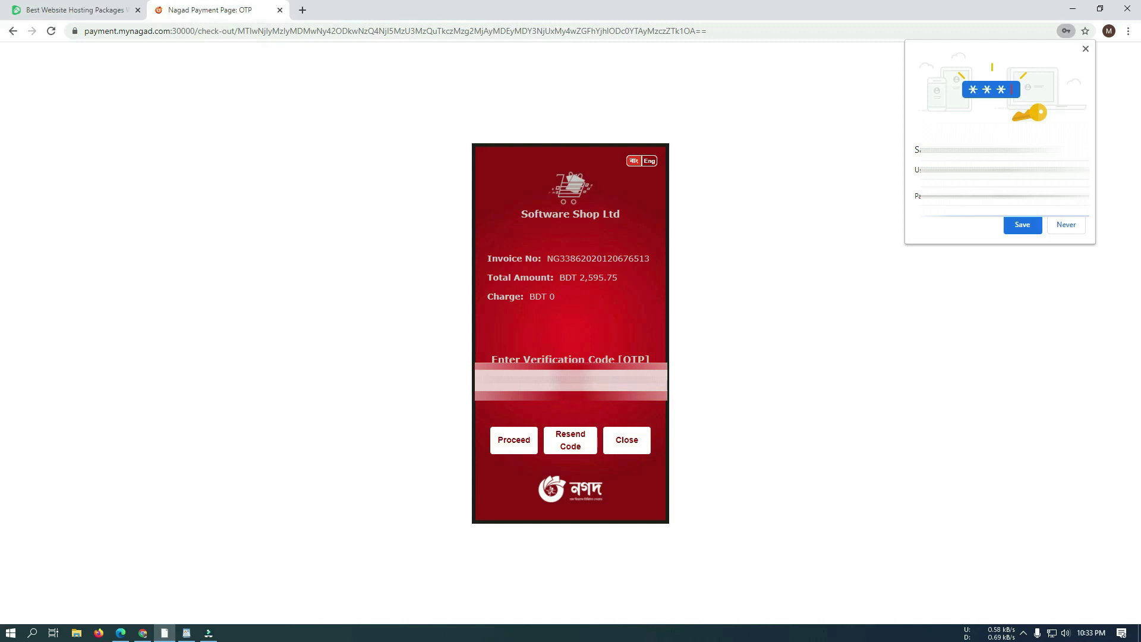
# Enter the one-time verification code and the 4-digit PIN to complete the BDT 2,595.75 Nagad payment
pyautogui.press('Return')
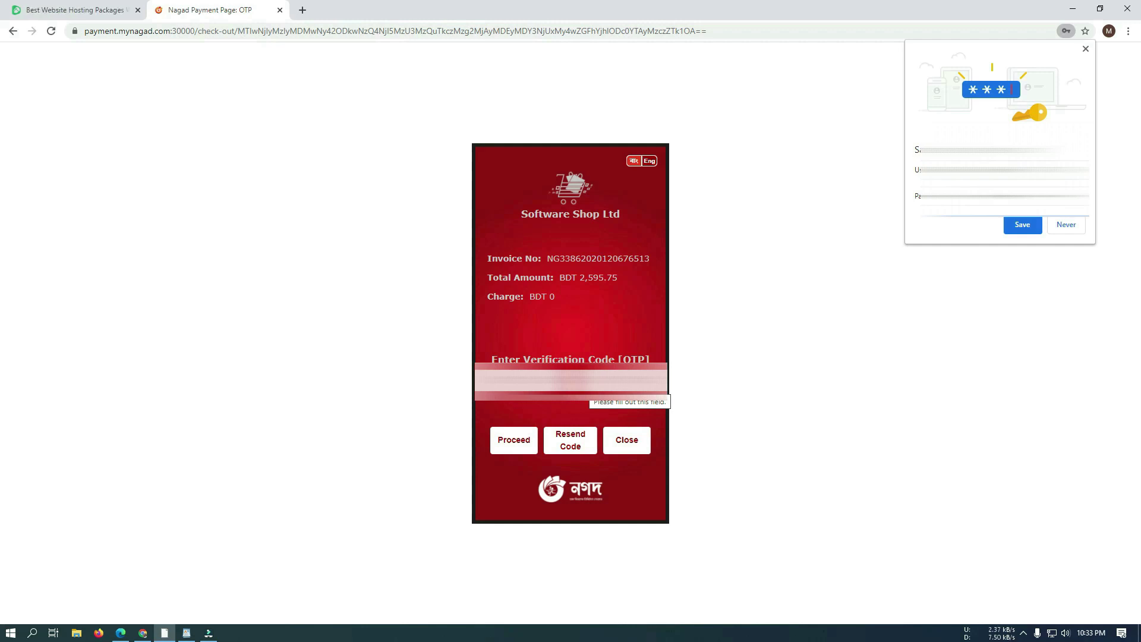
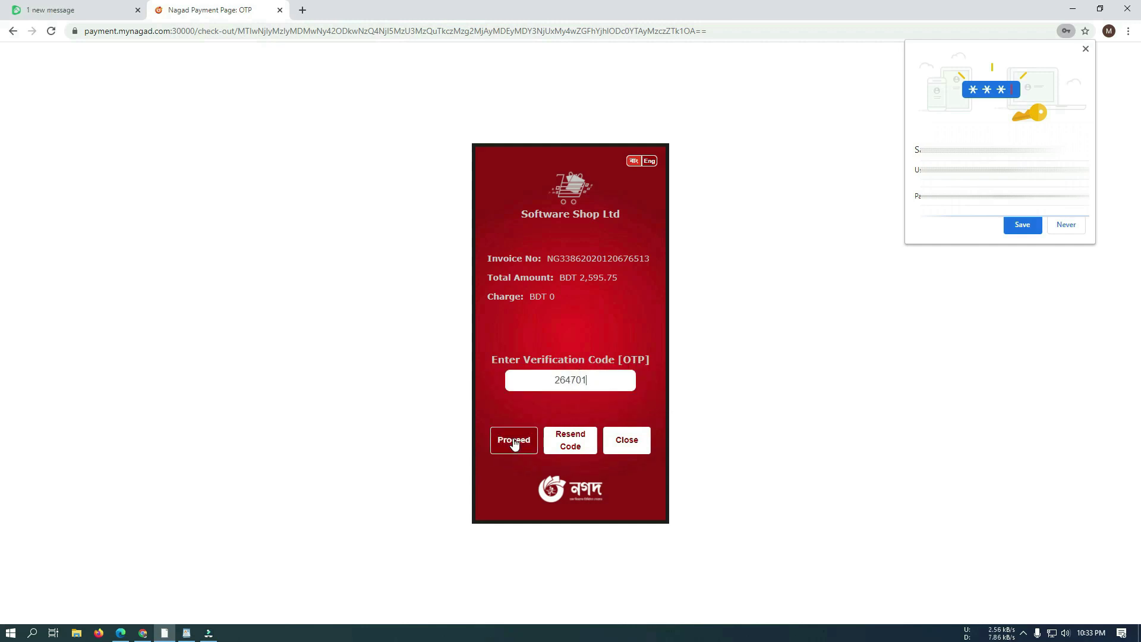
pyautogui.click(514, 443)
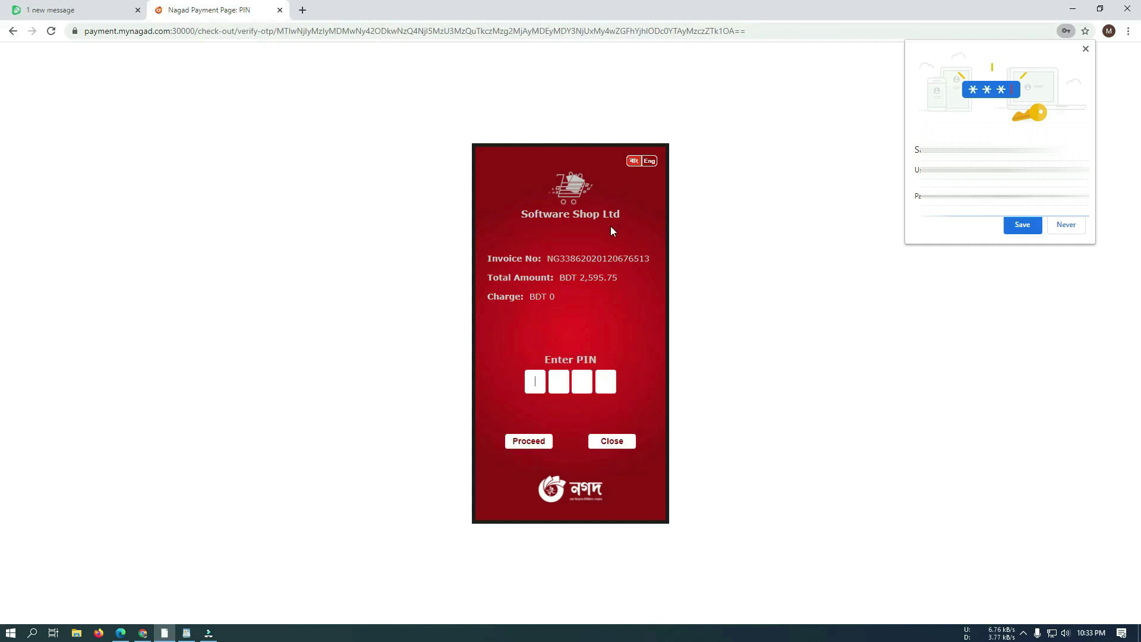
pyautogui.click(532, 441)
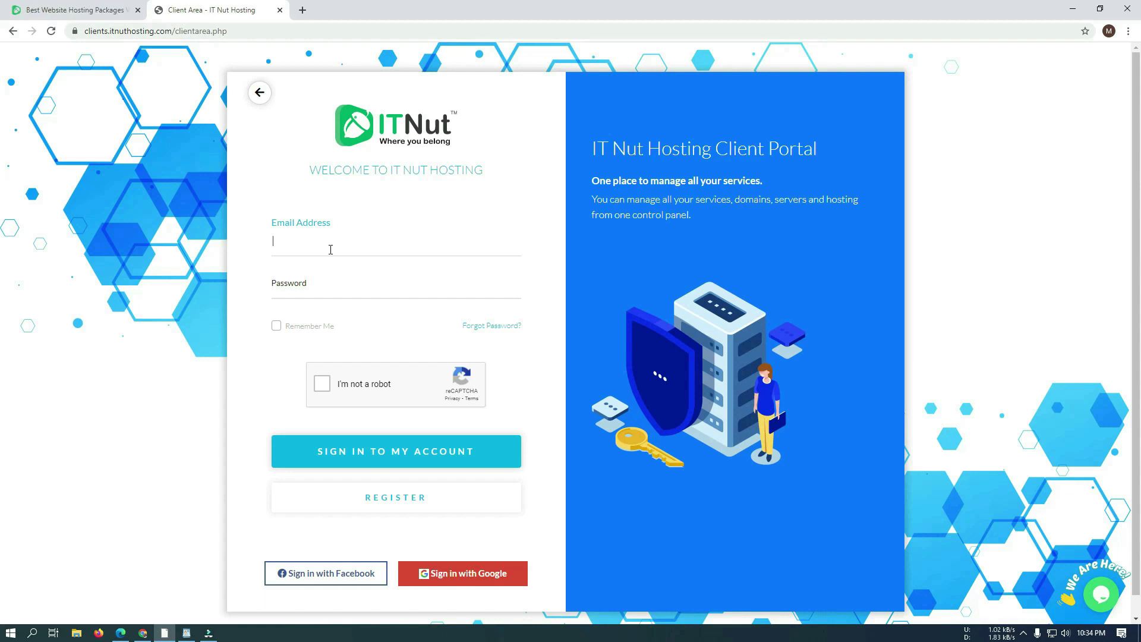
# Sign in to the ITNut client area with the saved email and password, ticking Remember Me and reCAPTCHA
pyautogui.click(314, 245)
pyautogui.click(306, 290)
pyautogui.click(306, 249)
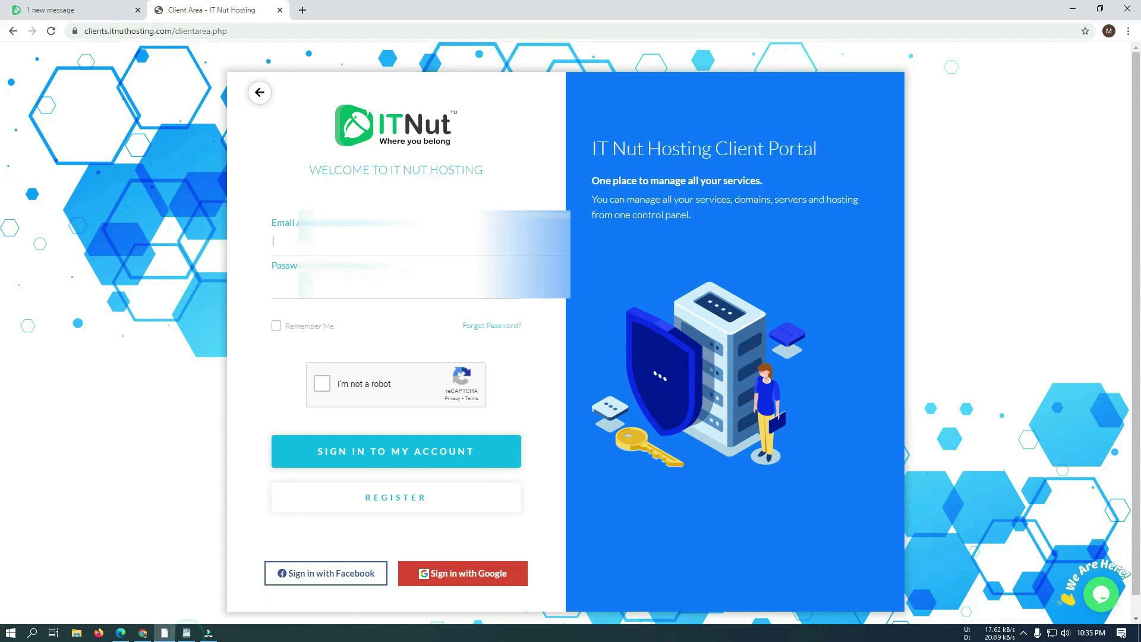
pyautogui.hotkey('ctrl', 'v')
pyautogui.click(318, 297)
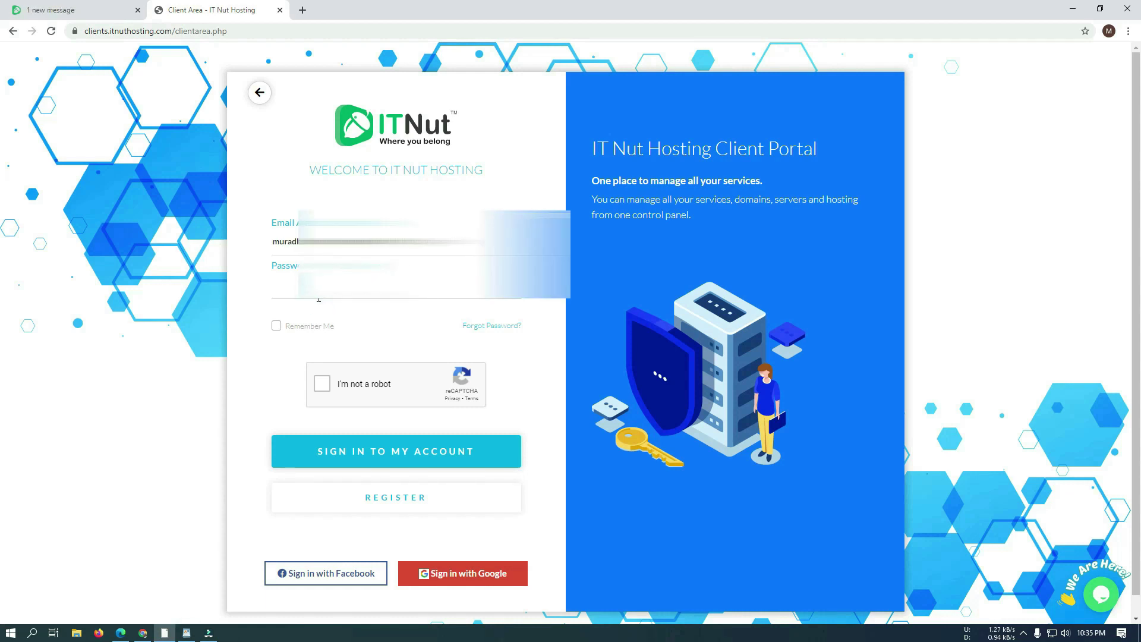
pyautogui.write('•••••')
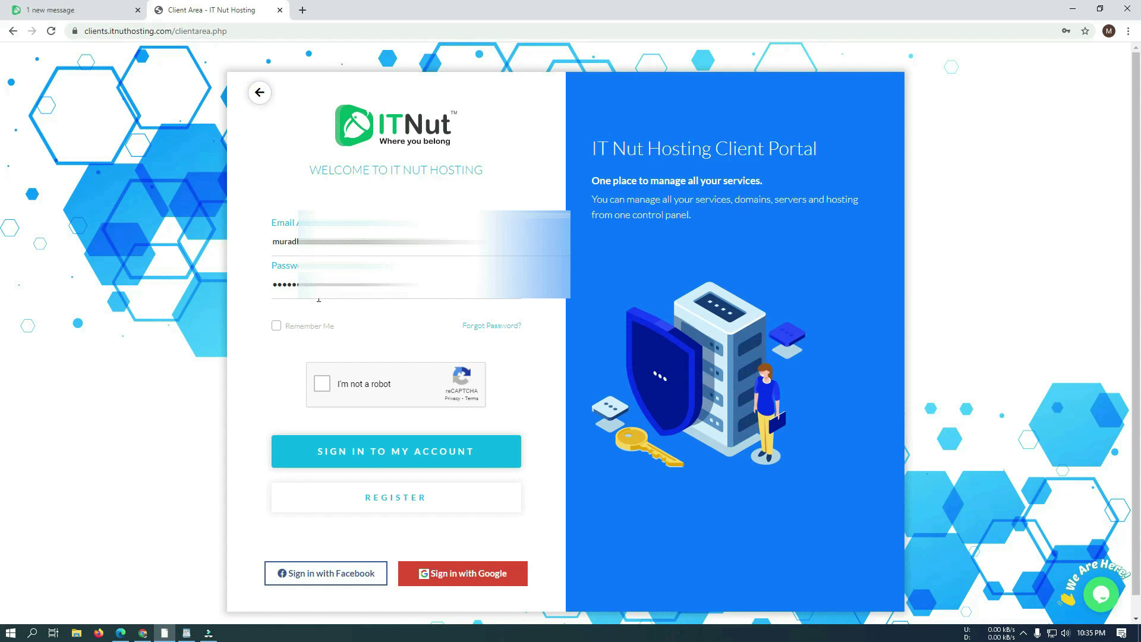
pyautogui.click(277, 326)
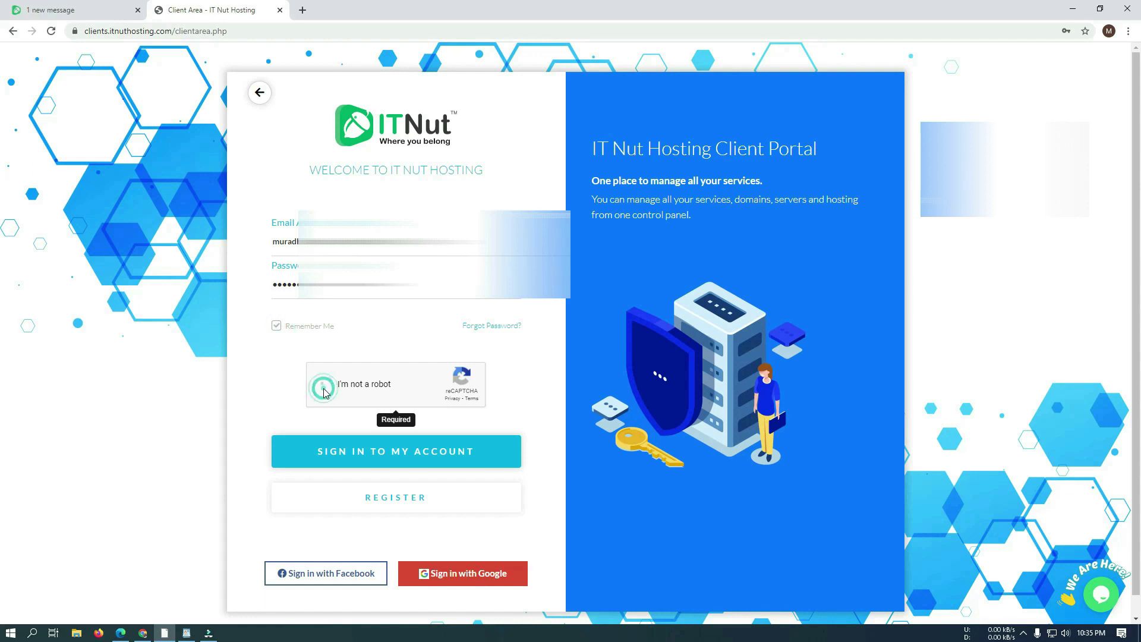
pyautogui.click(322, 386)
pyautogui.click(409, 450)
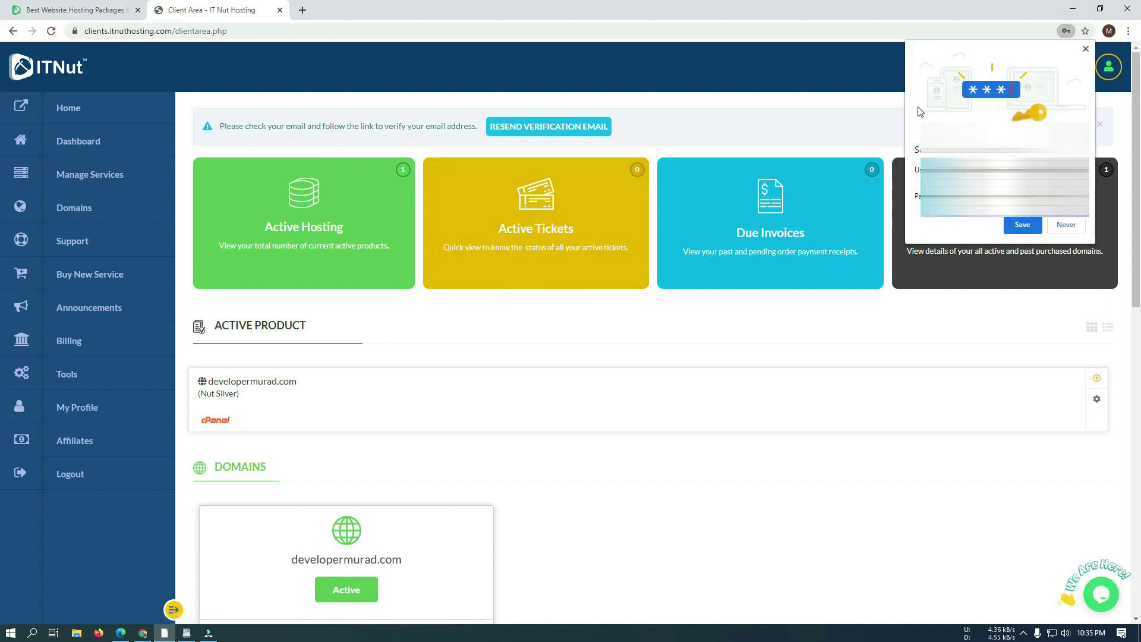
# Dismiss the save-password offer and open the Gmail inbox in a new tab
pyautogui.click(1085, 49)
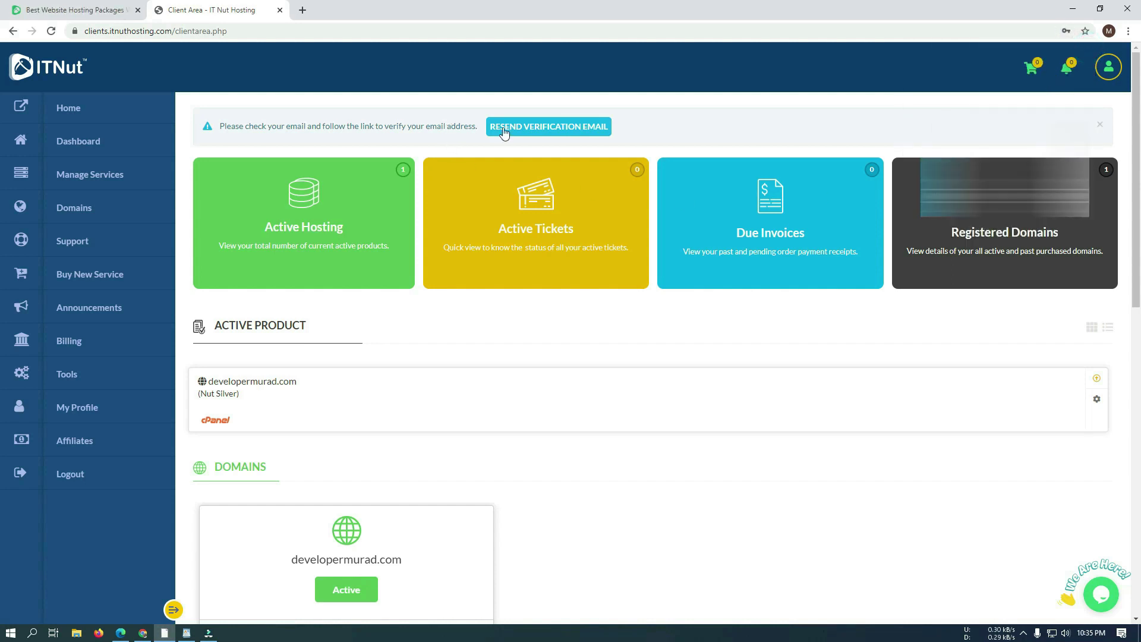
pyautogui.click(302, 10)
pyautogui.write('gmail.')
pyautogui.press('Return')
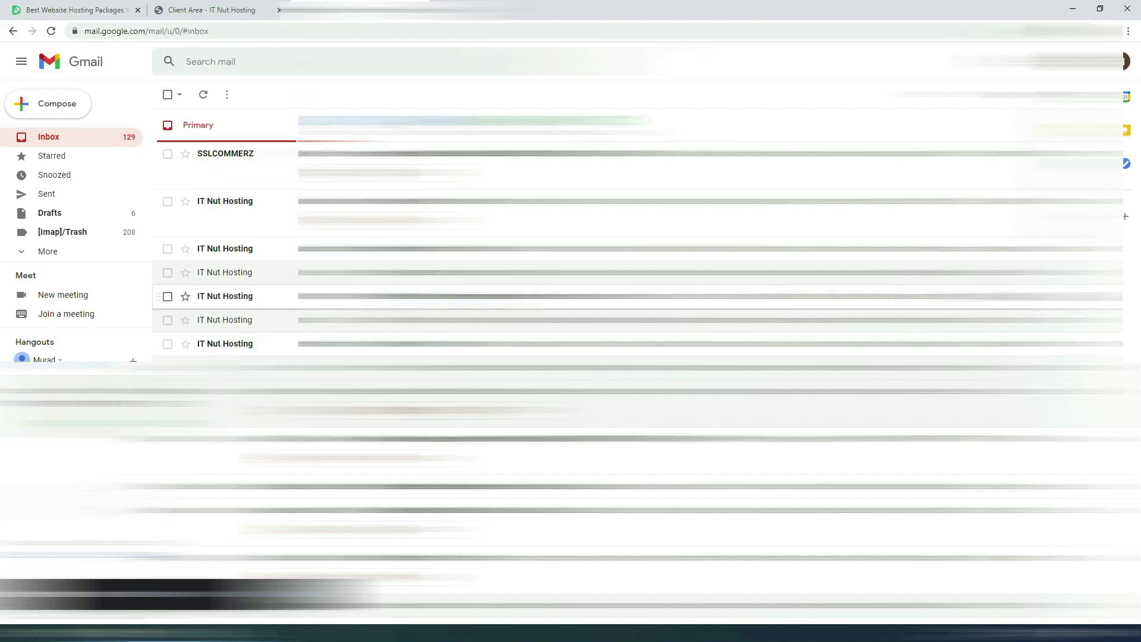
# Follow the links in the IT Nut Hosting verification and registration-confirmation emails, reloading the client area between them
pyautogui.click(476, 296)
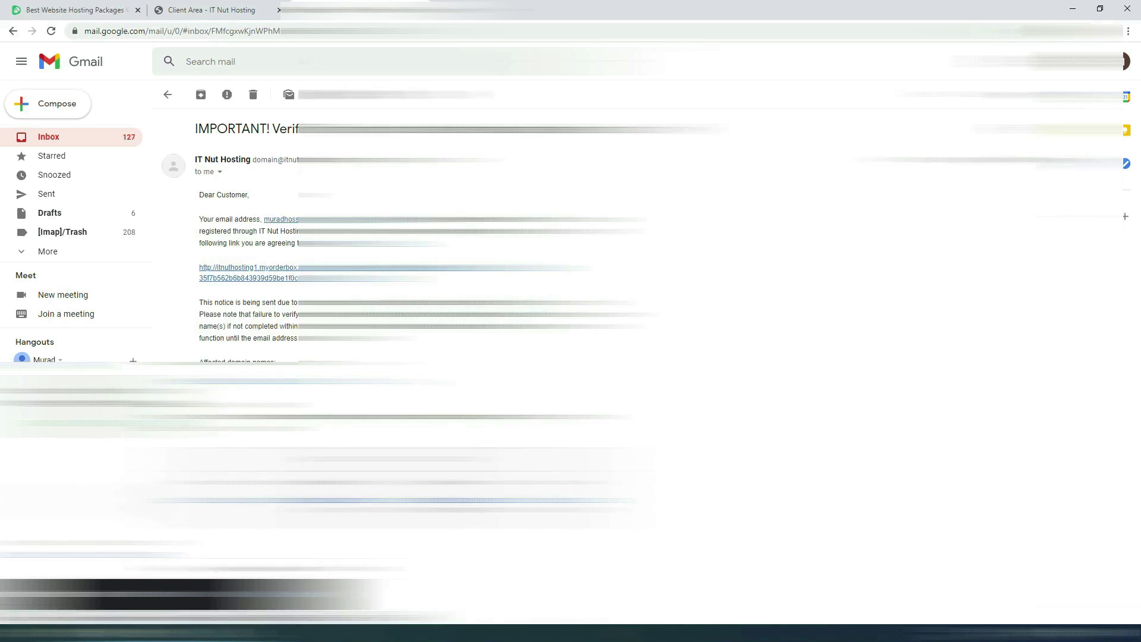
pyautogui.click(350, 269)
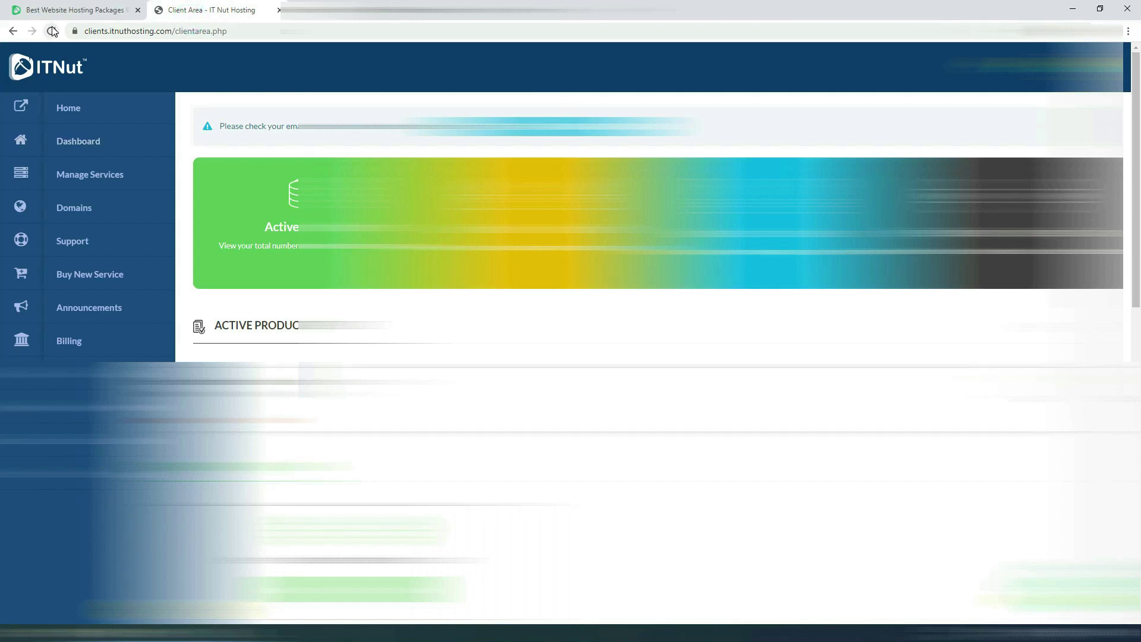
pyautogui.click(53, 31)
pyautogui.click(52, 31)
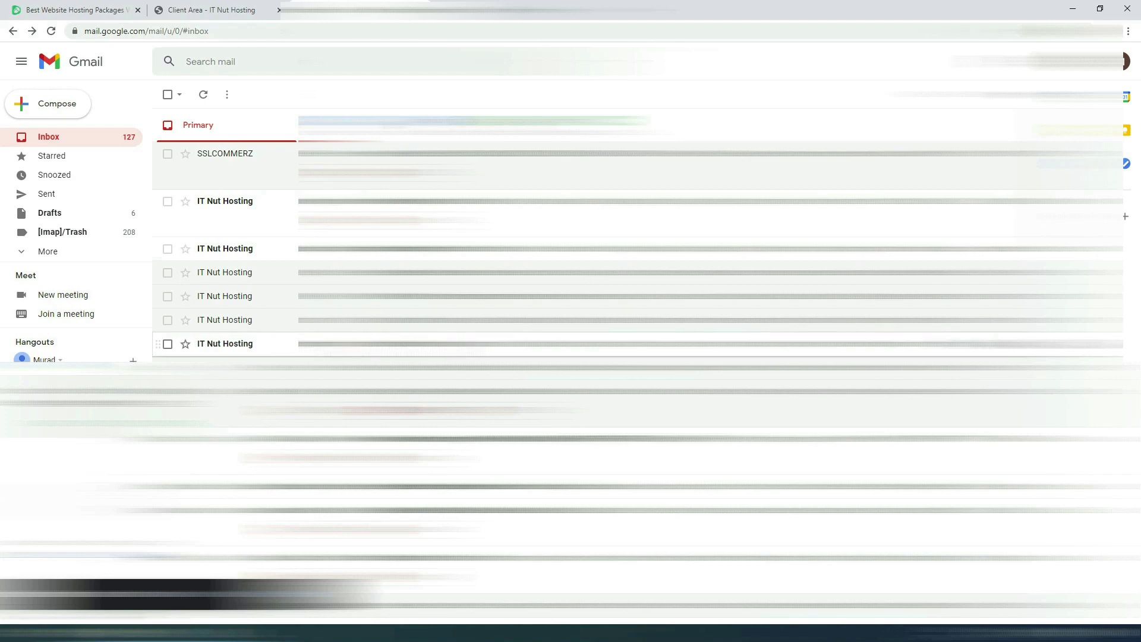
pyautogui.click(267, 343)
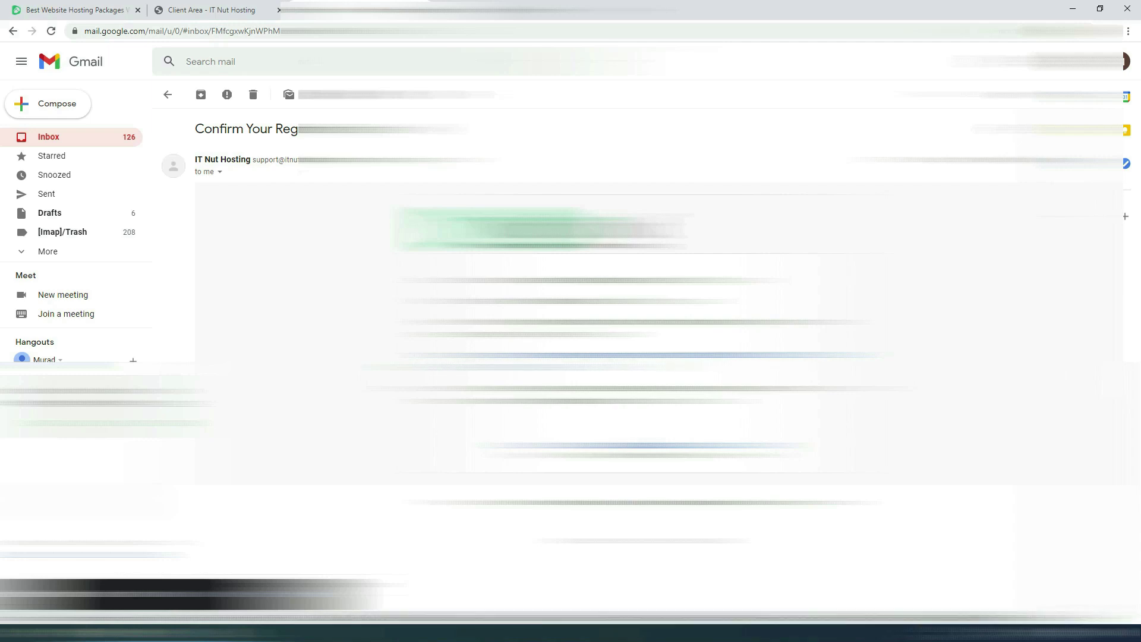
pyautogui.click(558, 355)
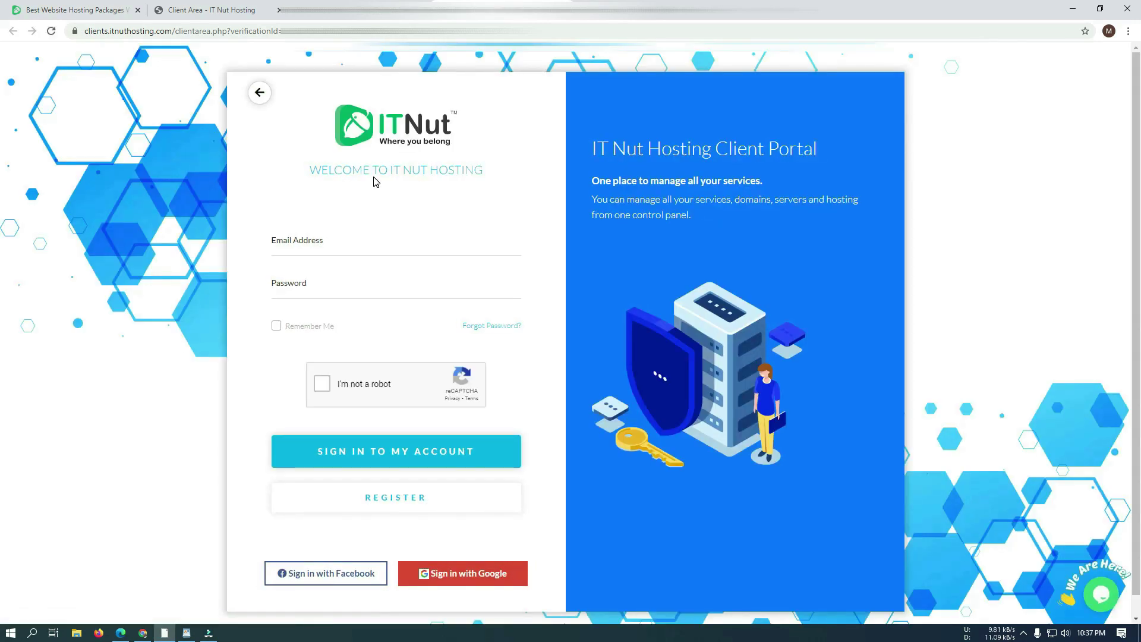
# Sign in again with the saved email and launch cPanel from the developermurad.com Active Product entry
pyautogui.click(287, 245)
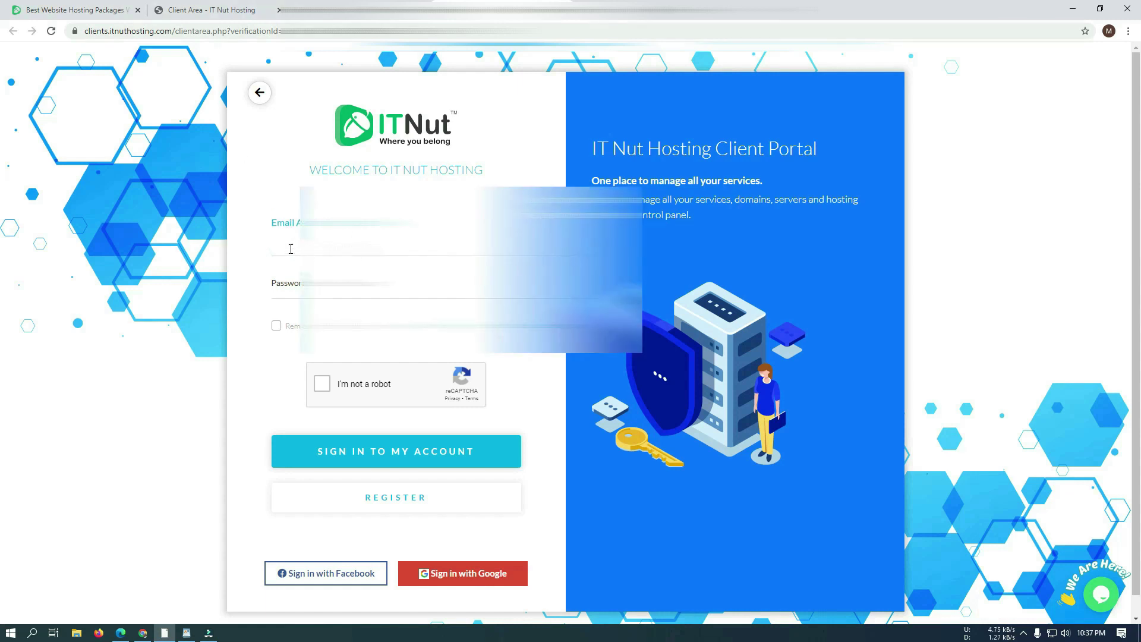
pyautogui.click(294, 246)
pyautogui.hotkey('ctrl', 'v')
pyautogui.click(298, 294)
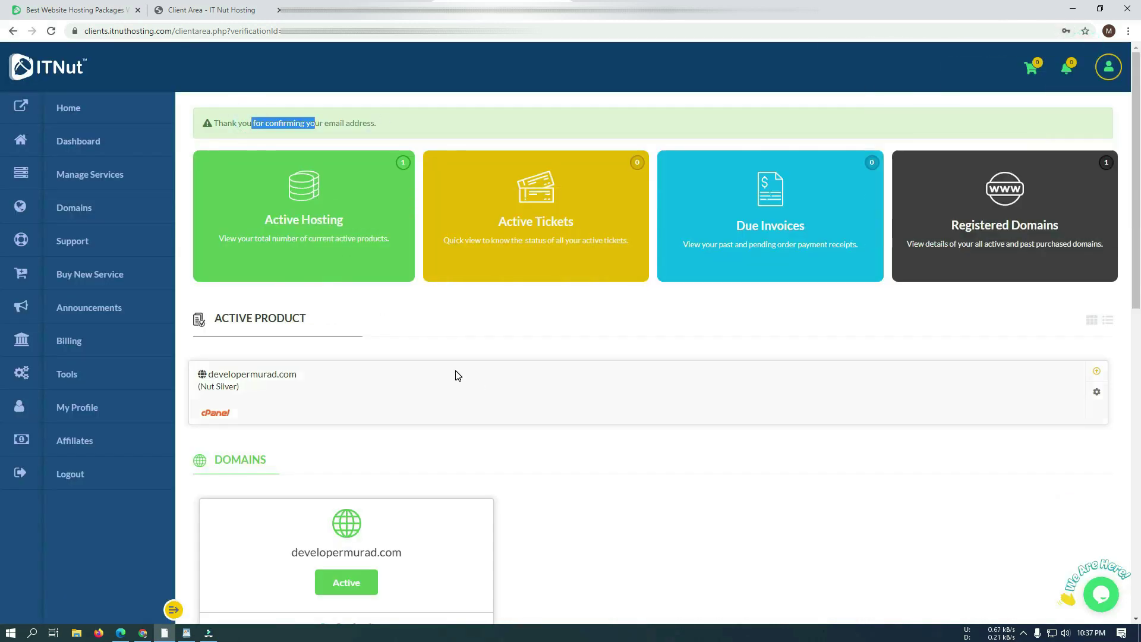
pyautogui.scroll(-2, 535, 392)
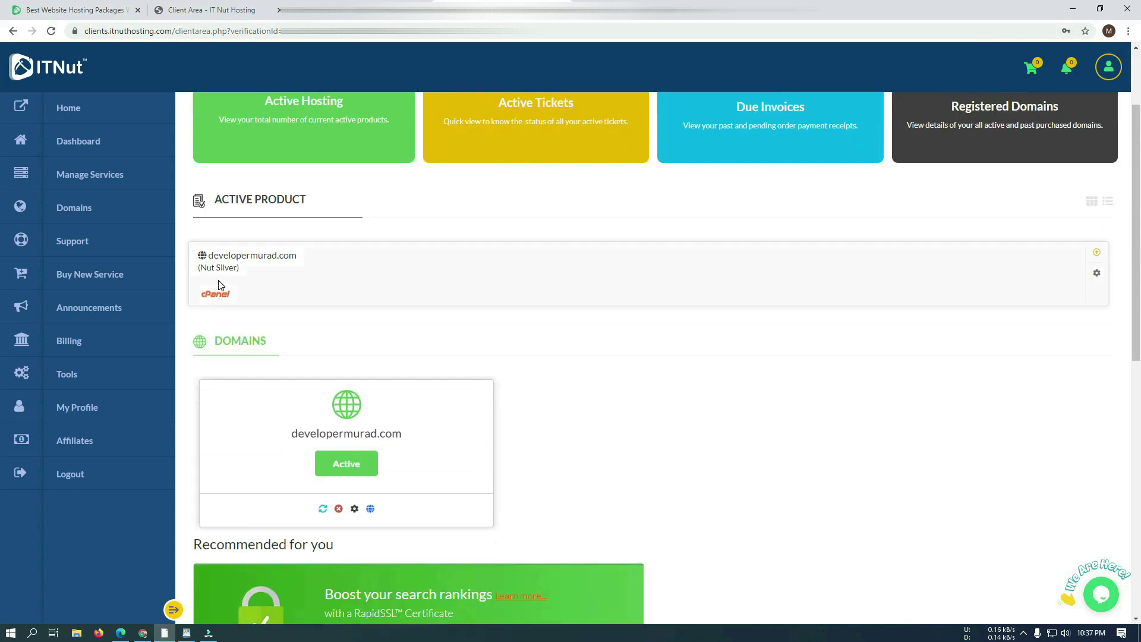
pyautogui.click(215, 298)
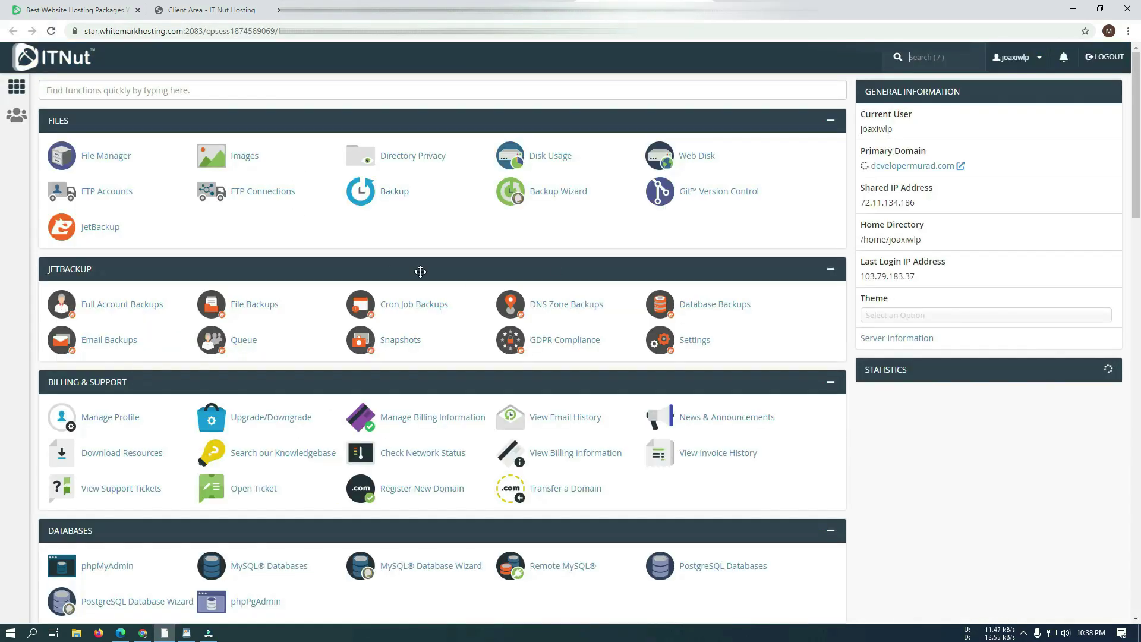
# Scroll through the sections of the developermurad.com cPanel dashboard
pyautogui.scroll(-12, 407, 336)
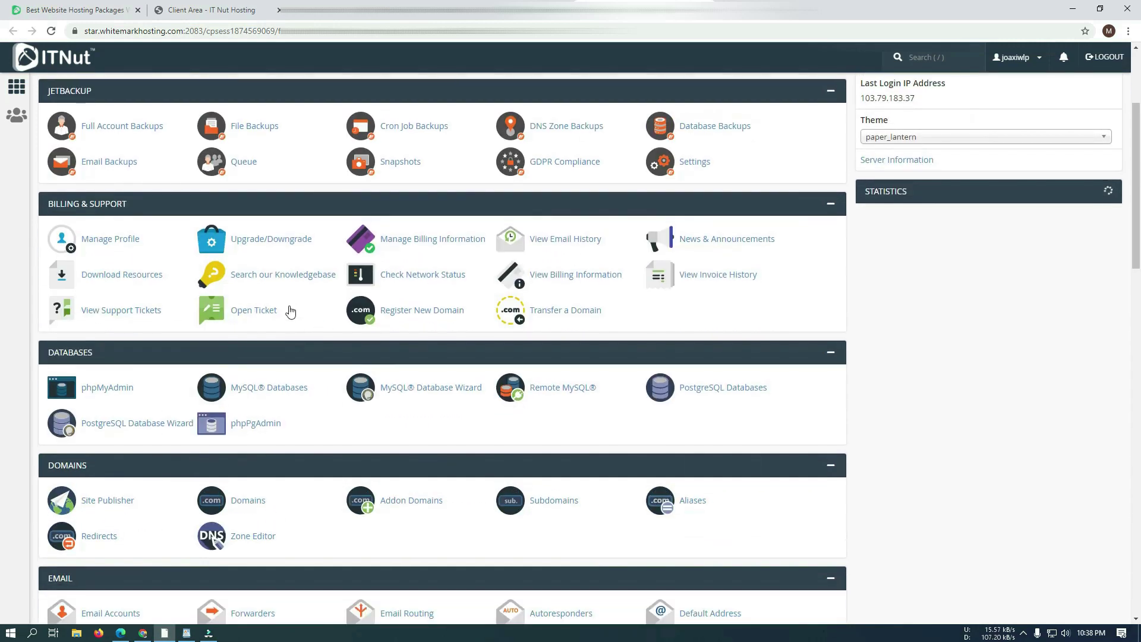
pyautogui.scroll(-4, 149, 401)
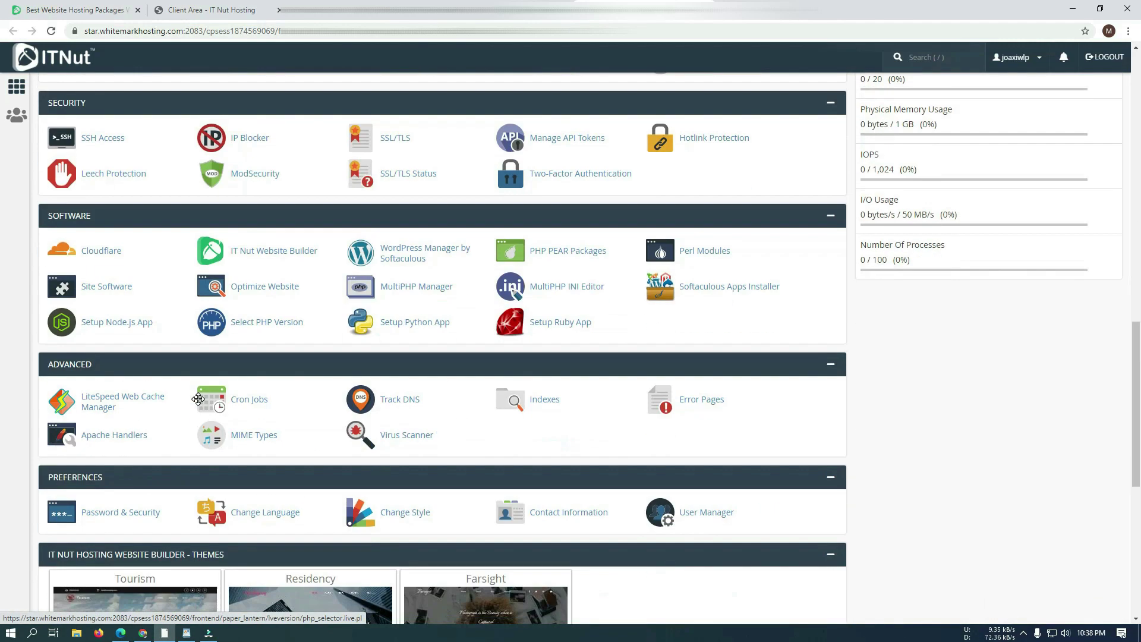
pyautogui.scroll(8, 123, 399)
pyautogui.scroll(1, 126, 398)
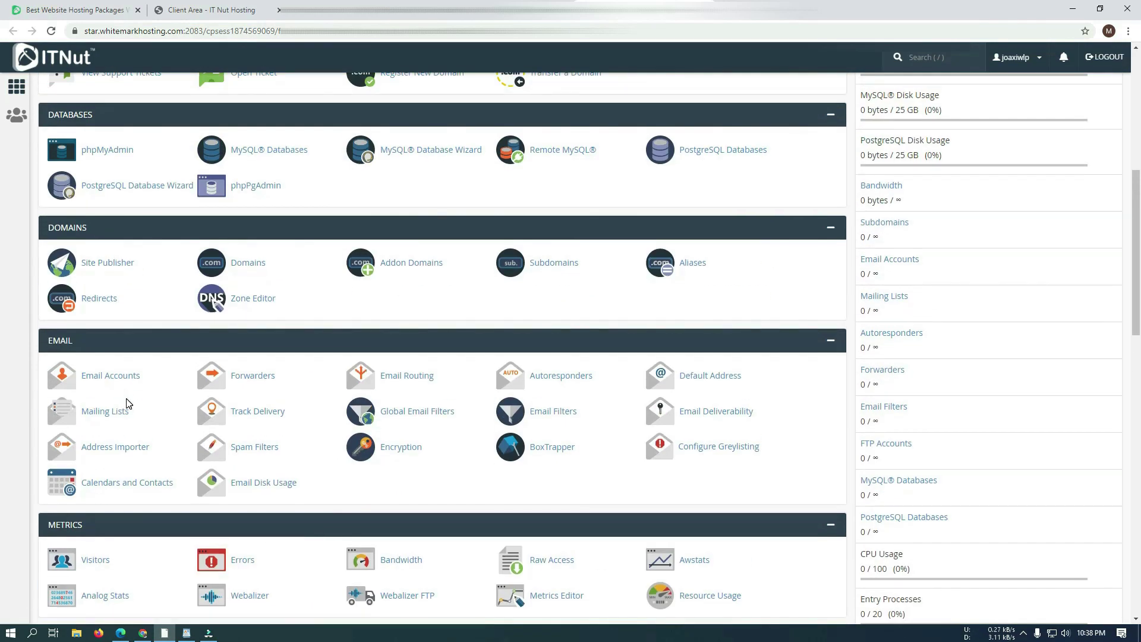
pyautogui.scroll(6, 127, 403)
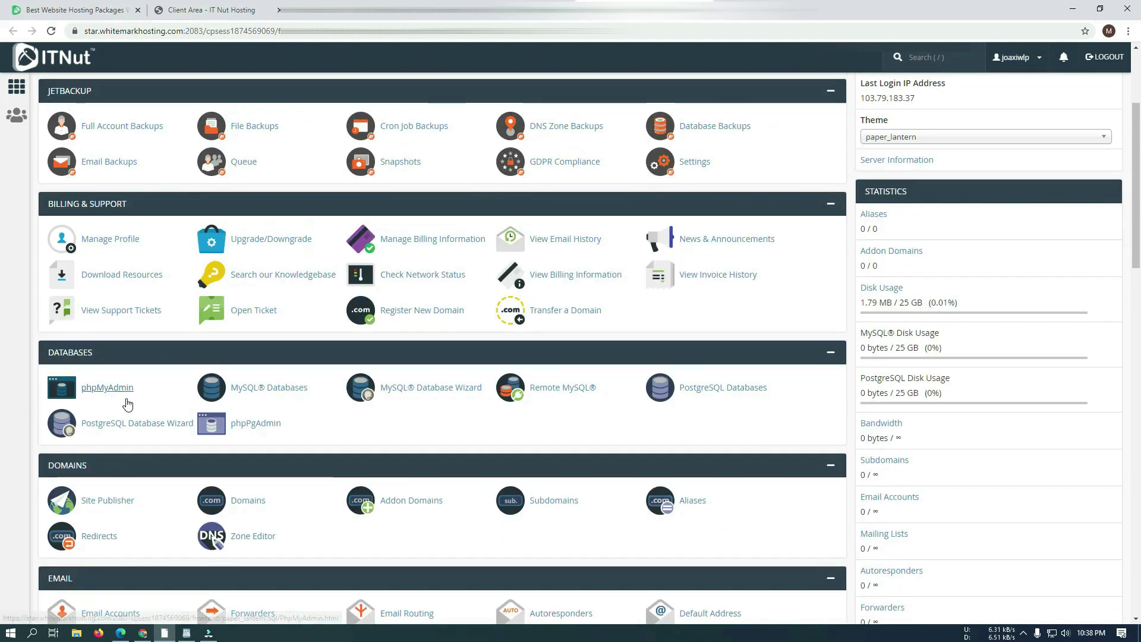
pyautogui.scroll(1, 127, 402)
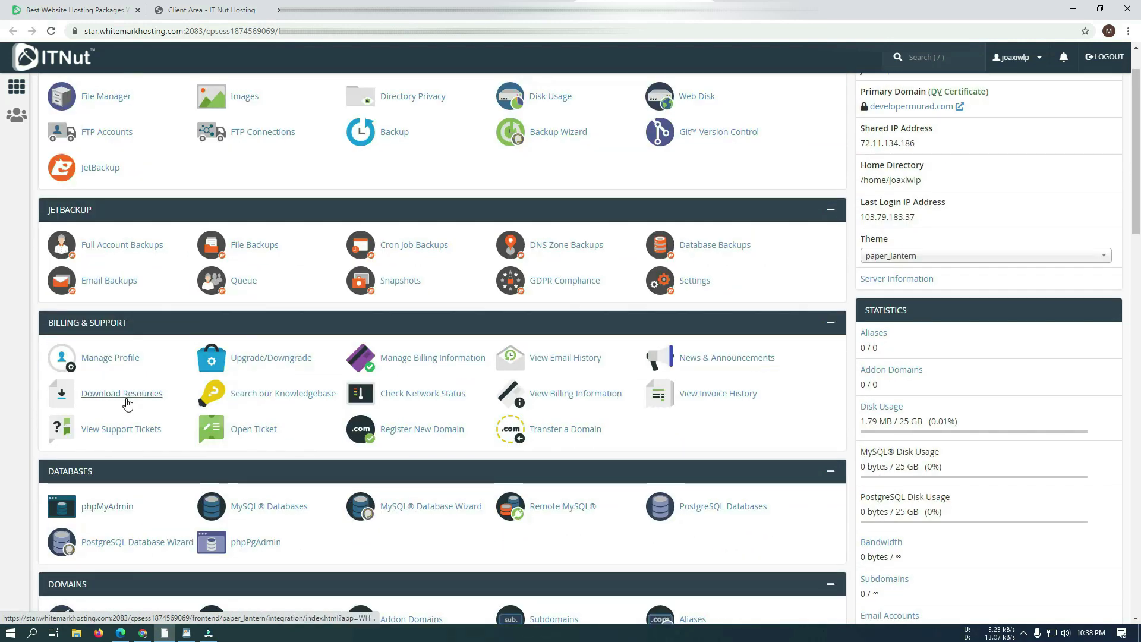
pyautogui.scroll(-4, 323, 293)
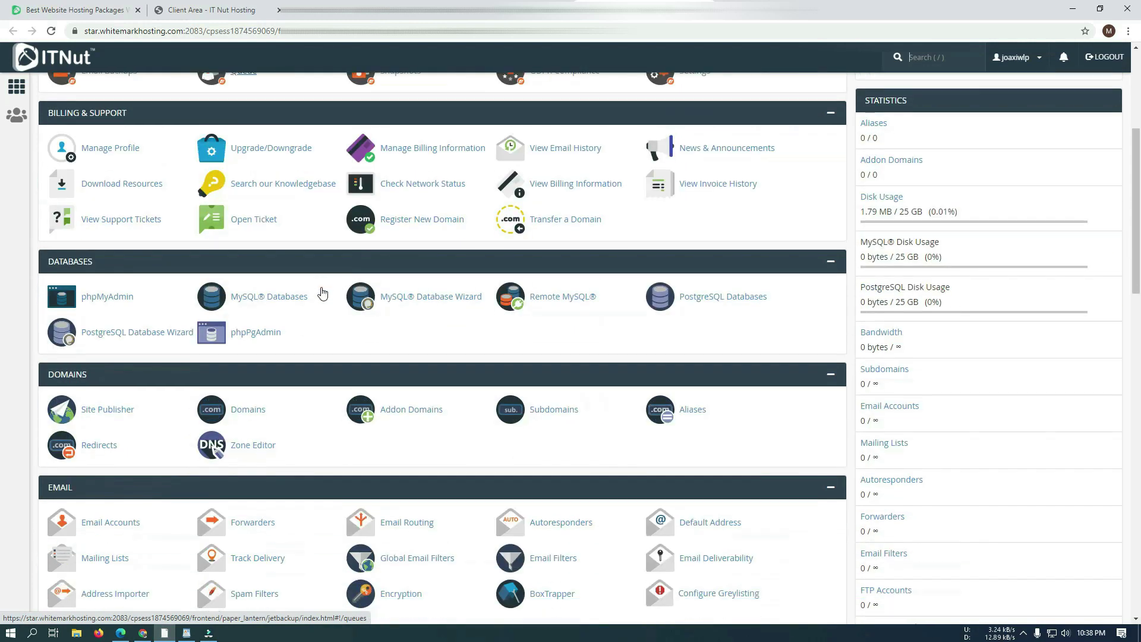
pyautogui.scroll(-4, 323, 292)
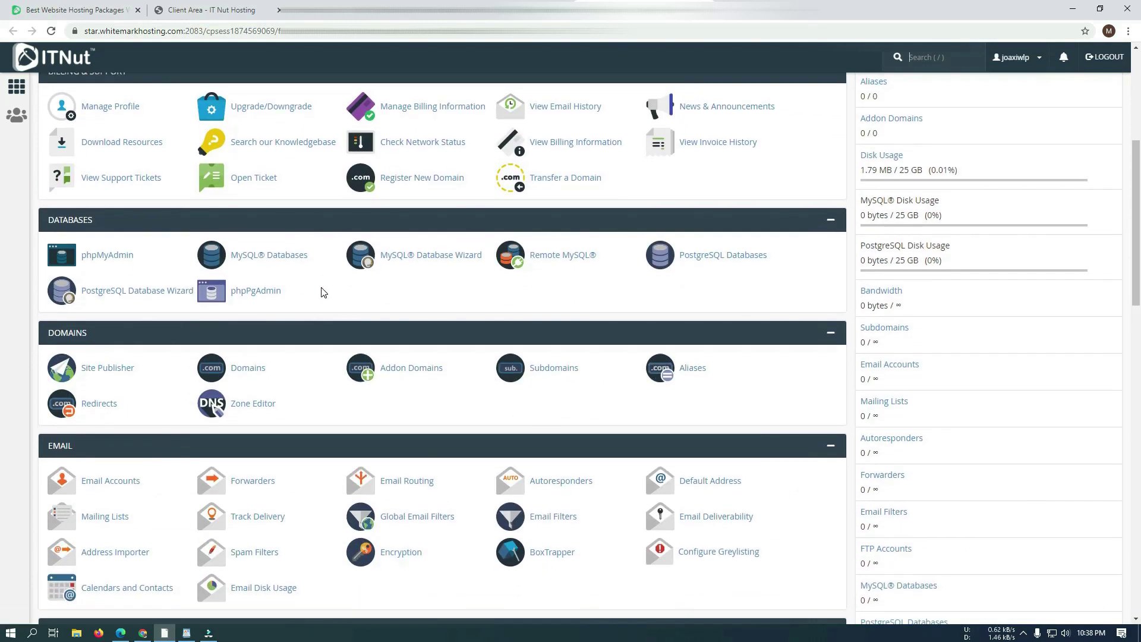
pyautogui.scroll(9, 323, 292)
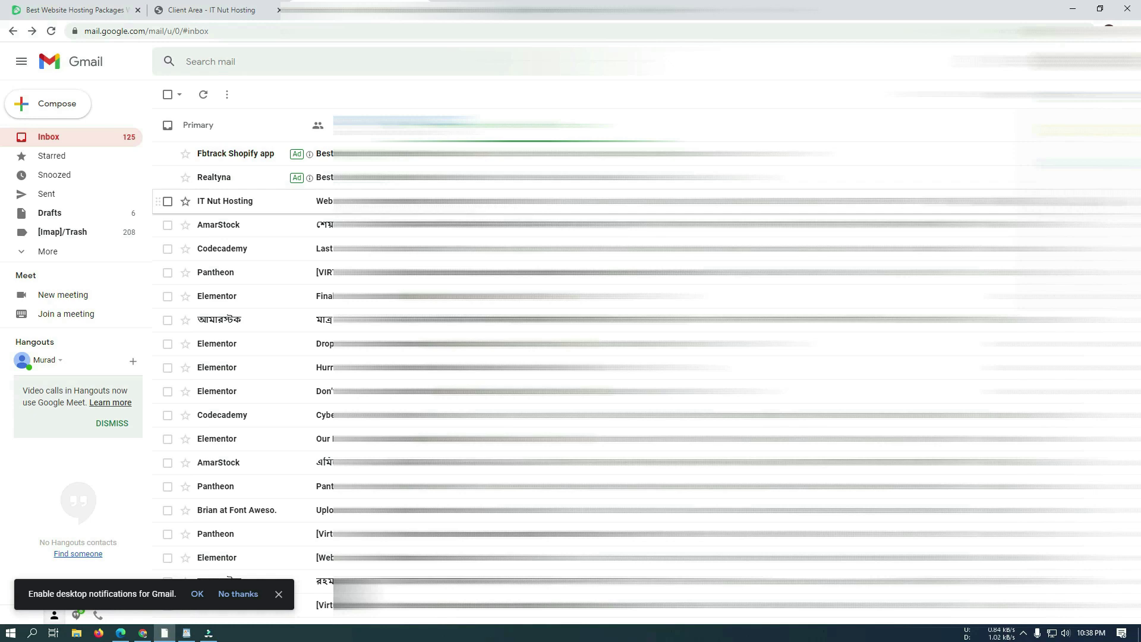
# Open the IT Nut Hosting cPanel account email in Gmail and read through it
pyautogui.click(250, 201)
pyautogui.scroll(-10, 654, 356)
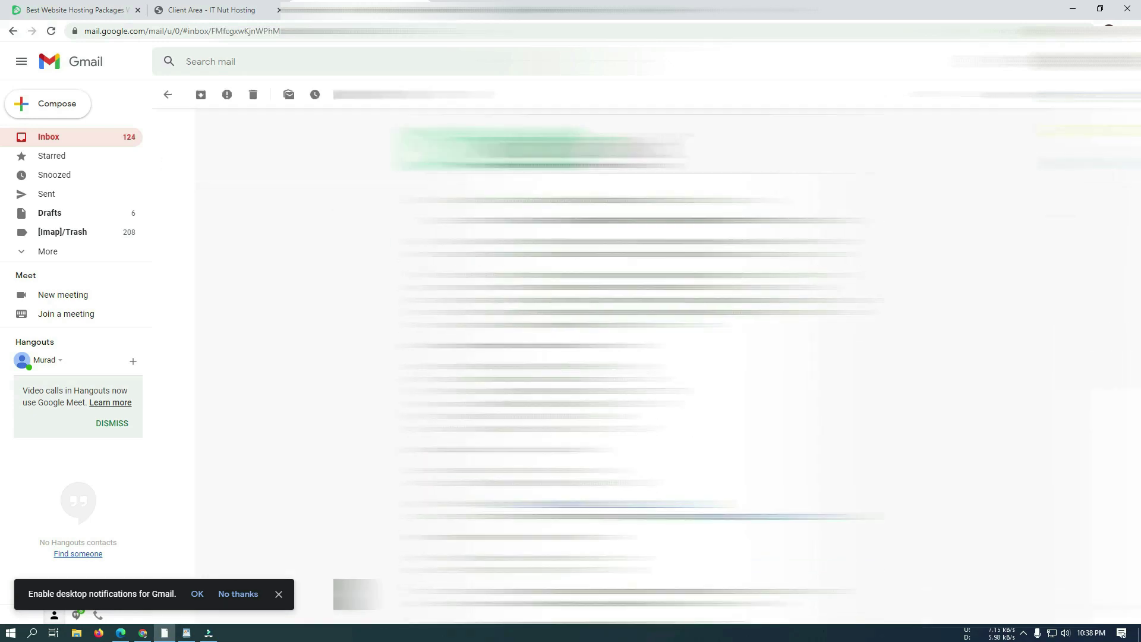
pyautogui.scroll(-1, 653, 356)
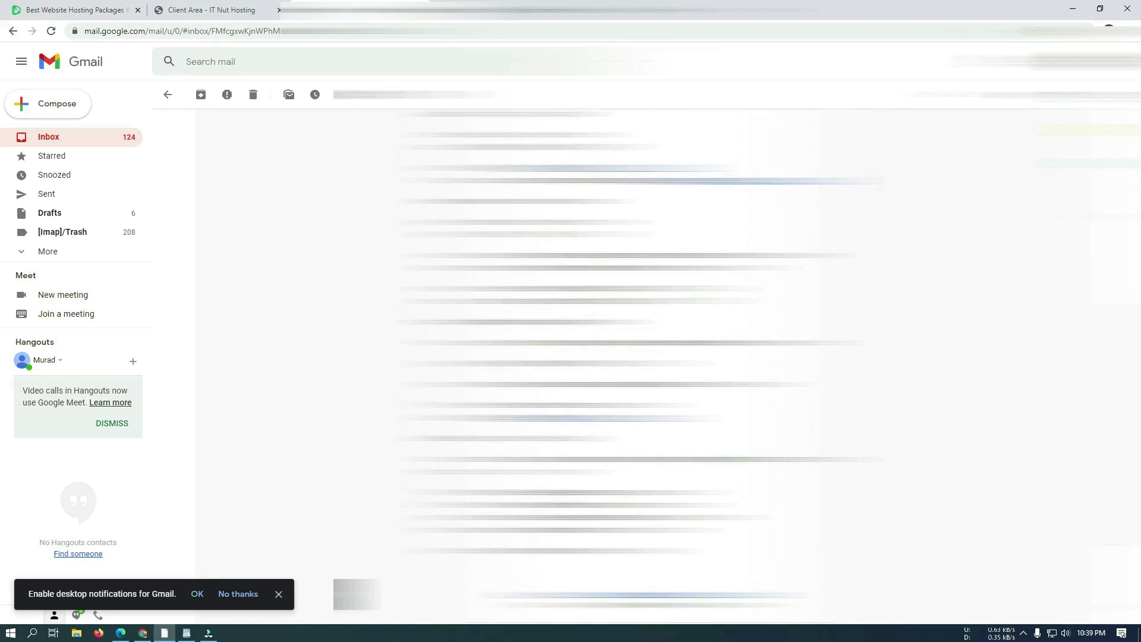